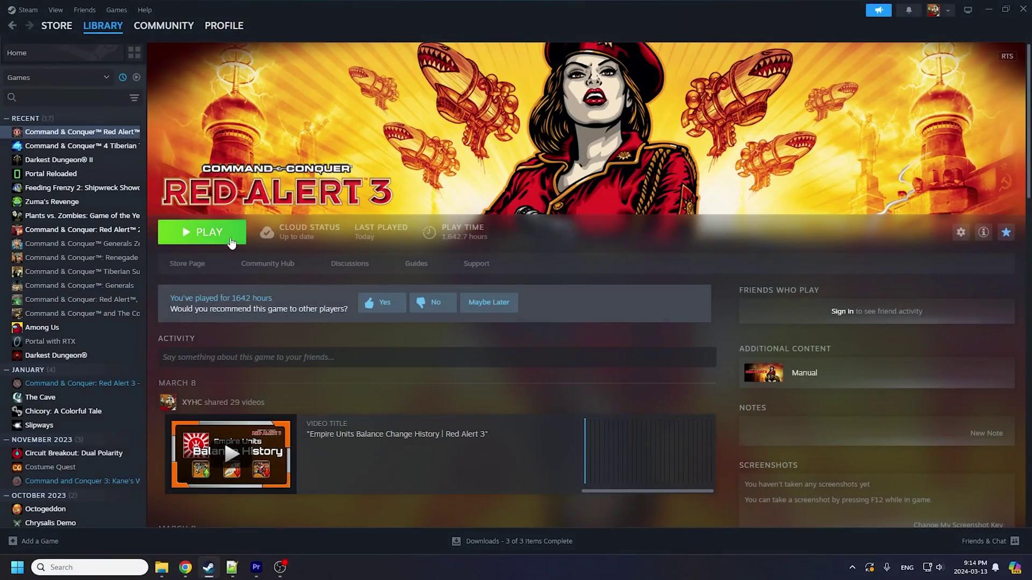
Step: Launch Command & Conquer Red Alert 3 from the game library
click(231, 243)
click(413, 252)
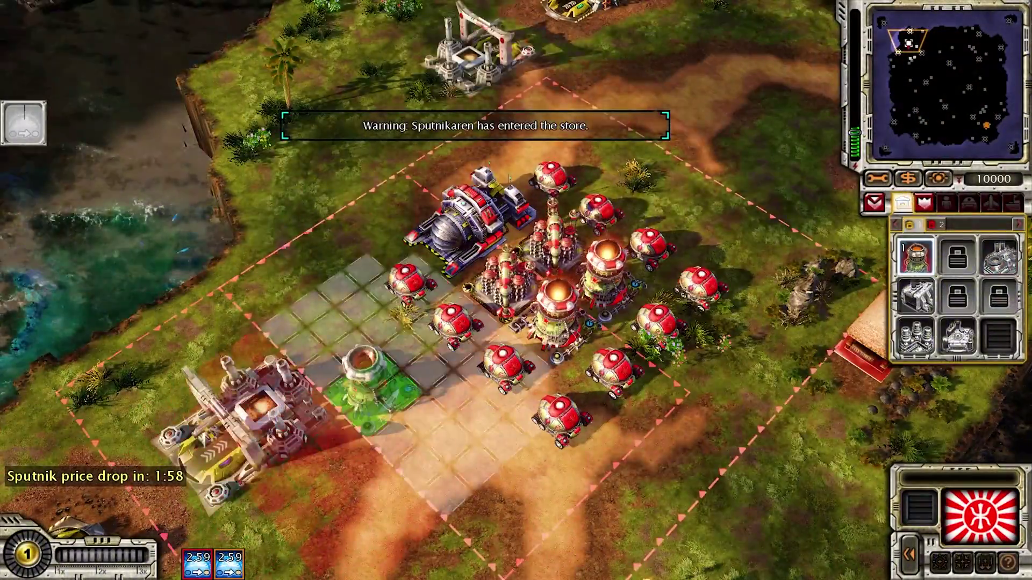
click(372, 395)
click(936, 224)
click(917, 257)
click(529, 104)
drag(350, 179, 747, 457)
right_click(842, 433)
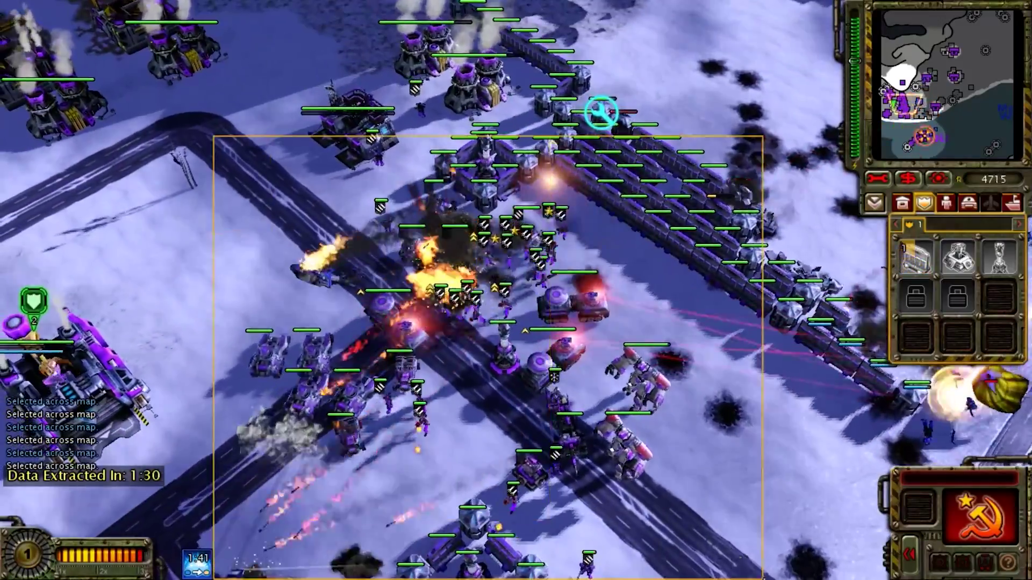
drag(763, 579, 763, 579)
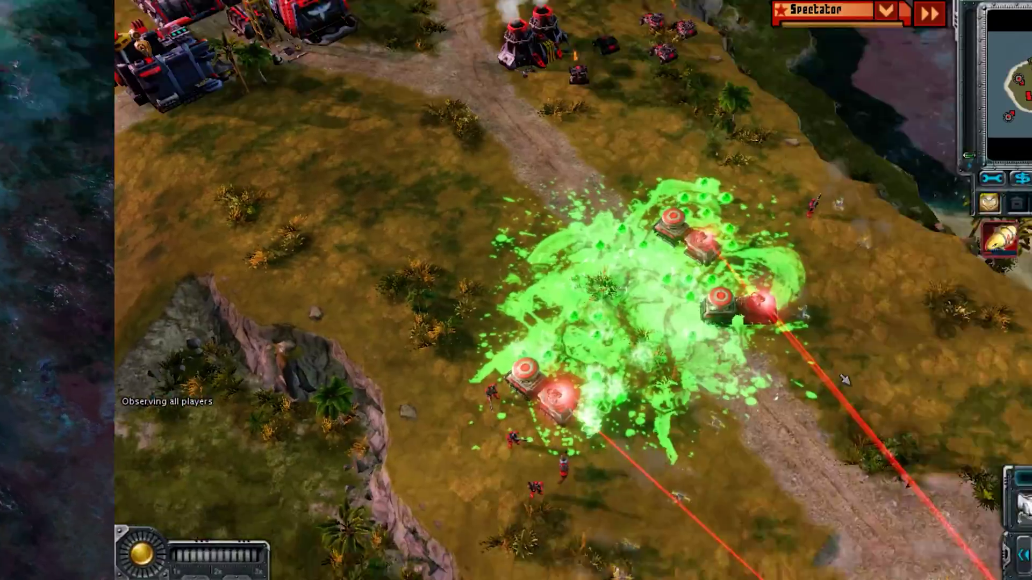
mouse_move(845, 379)
right_down()
mouse_move(833, 371)
mouse_move(843, 370)
right_up()
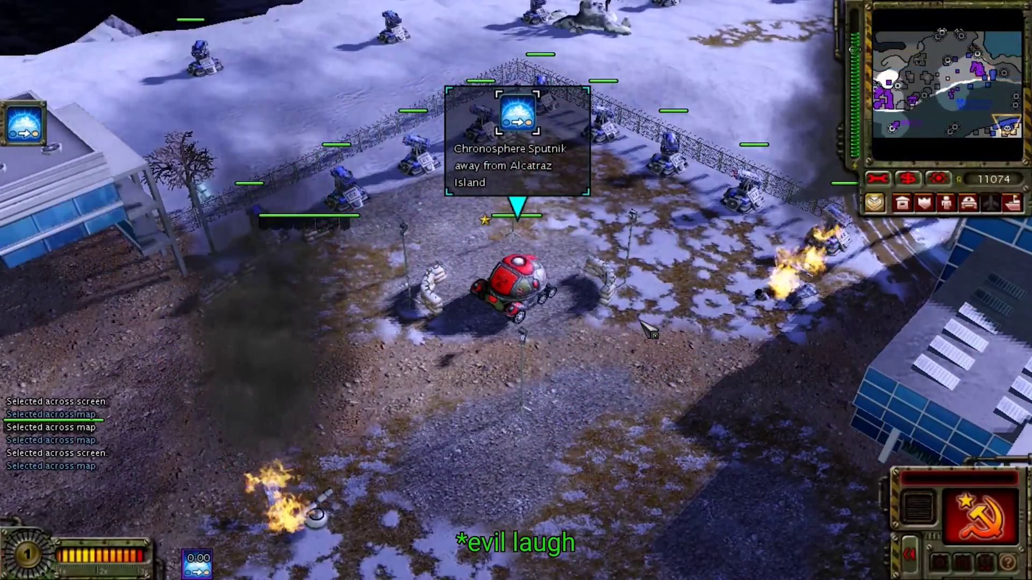
Step: Use the Chronosphere on King Sputnik to teleport it away from Alcatraz Island onto land
click(25, 124)
click(522, 297)
click(967, 78)
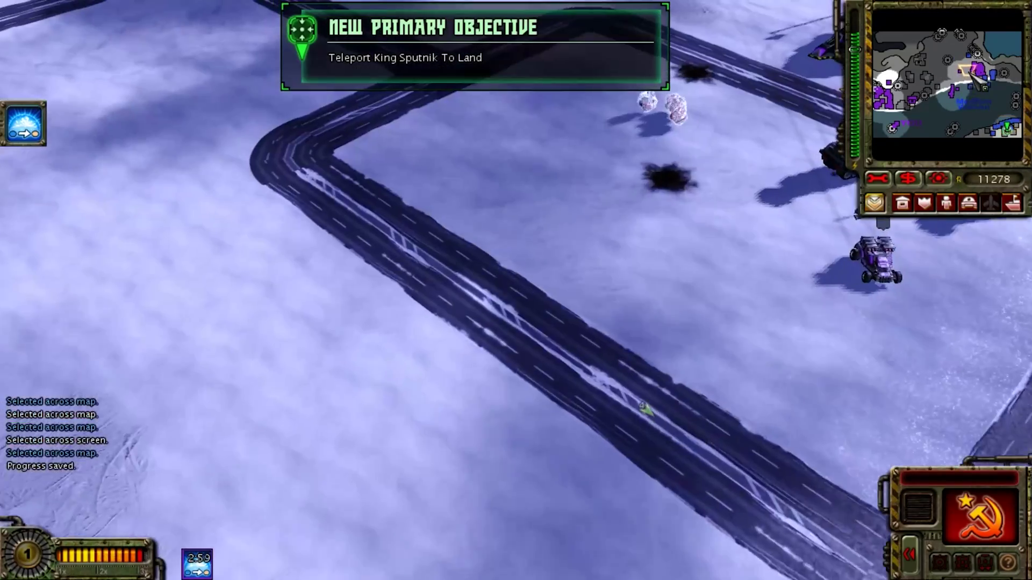
click(597, 243)
scroll(618, 252, down, 3)
right_drag(663, 384, 676, 373)
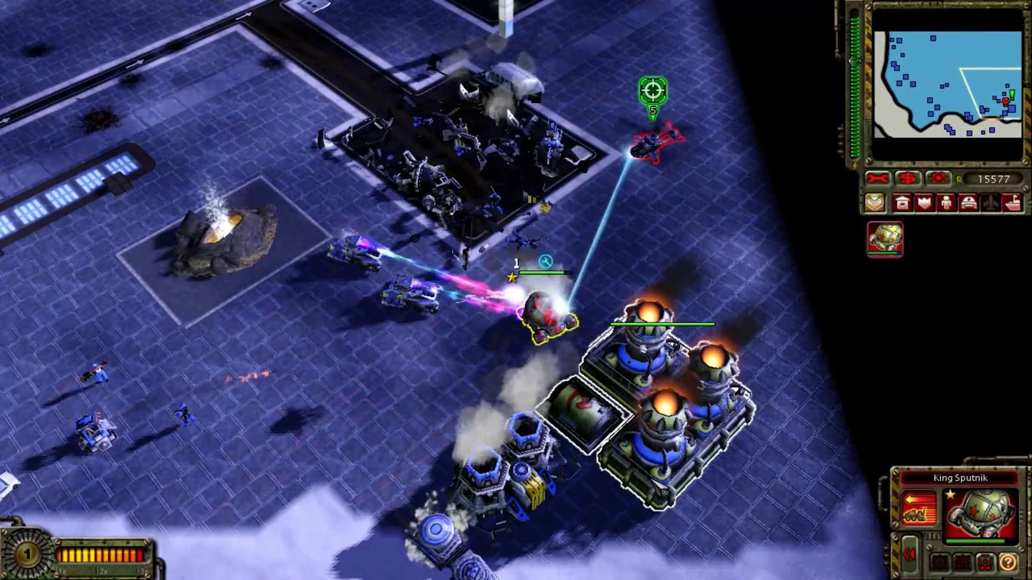
mouse_move(559, 323)
right_down()
mouse_move(526, 356)
mouse_move(559, 333)
right_up()
key(f)
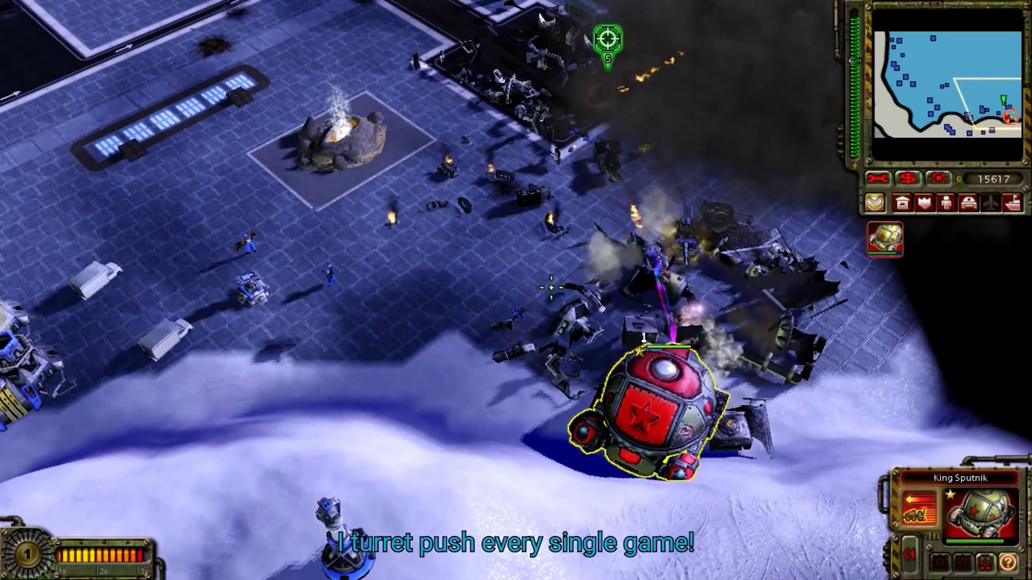
right_drag(267, 417, 265, 439)
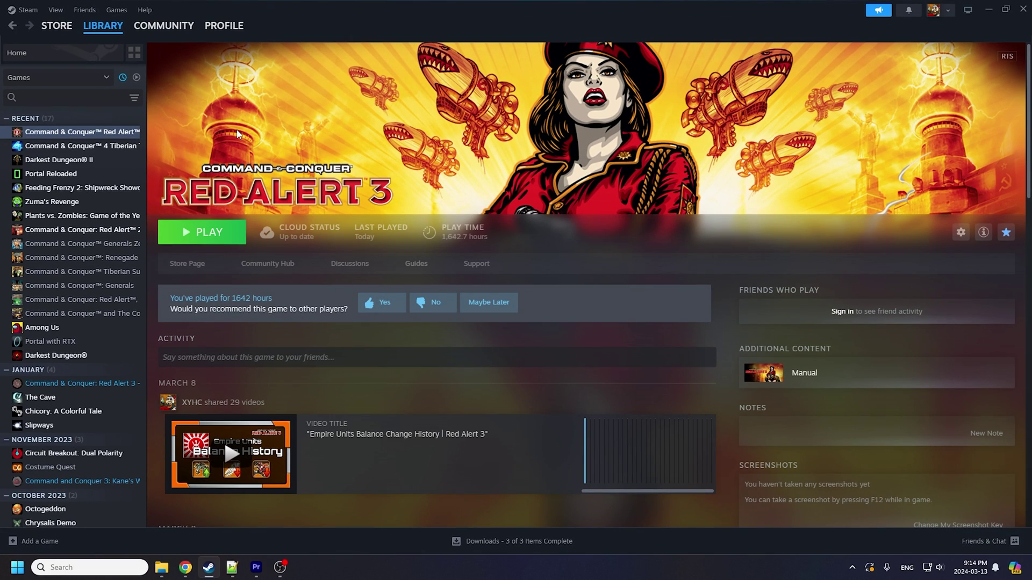
Step: Open the properties of Command & Conquer Red Alert 3 and show its launch option choices
right_click(105, 132)
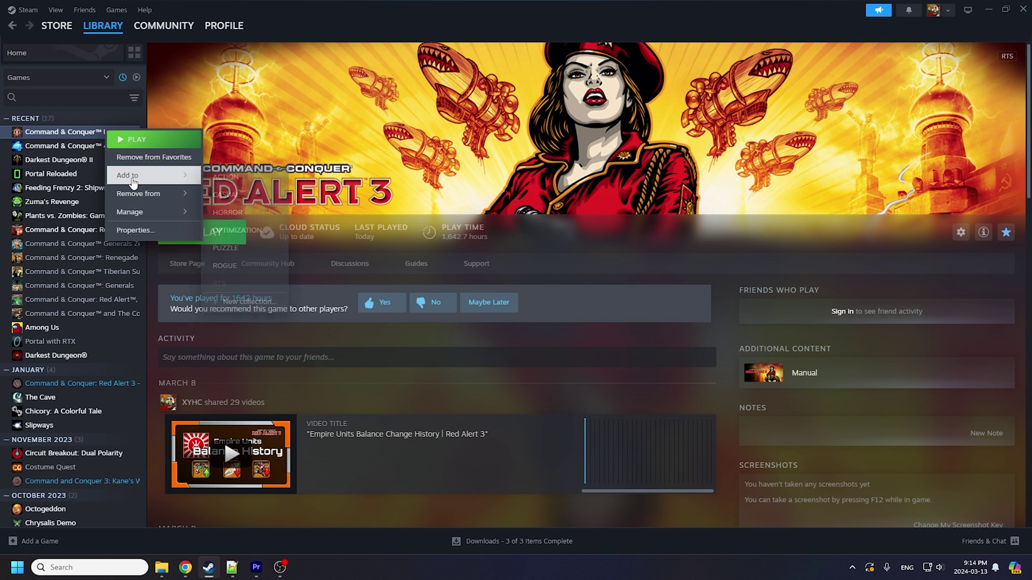
click(135, 230)
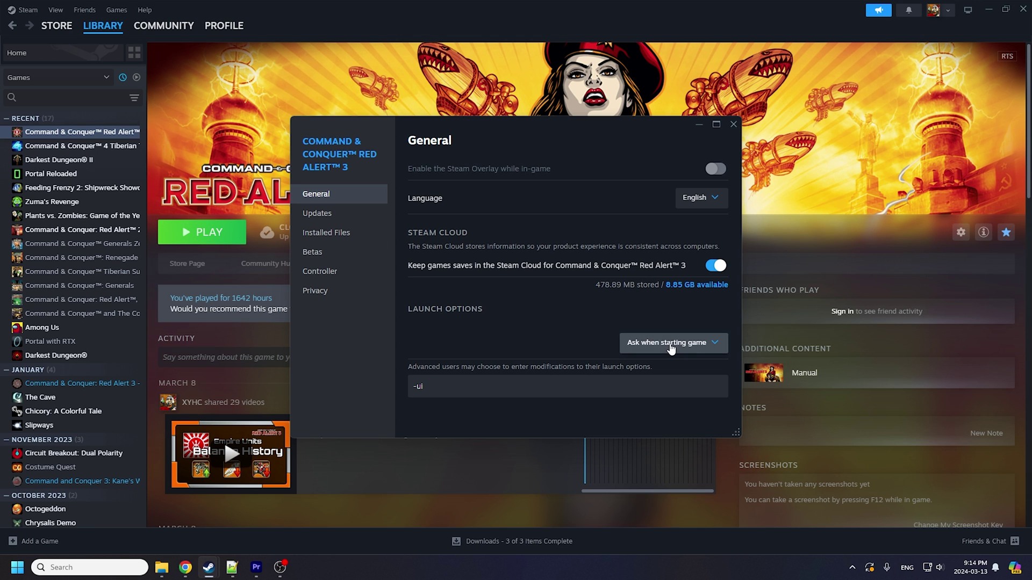
click(670, 344)
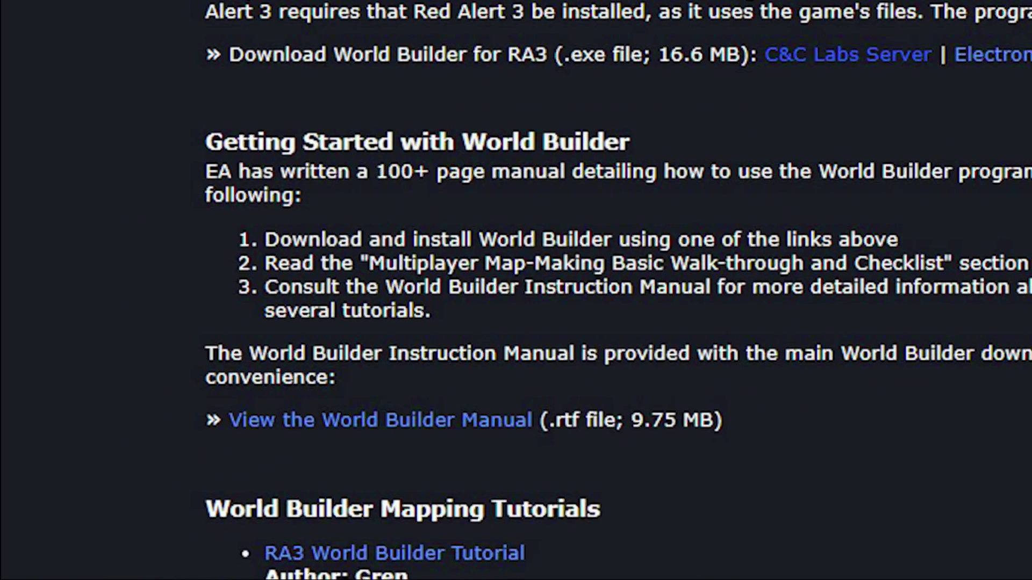
Step: Extract CnCRedAlert3WorldBuilderV2.zip in Downloads, then run the extracted installer and continue past its welcome page
click(232, 493)
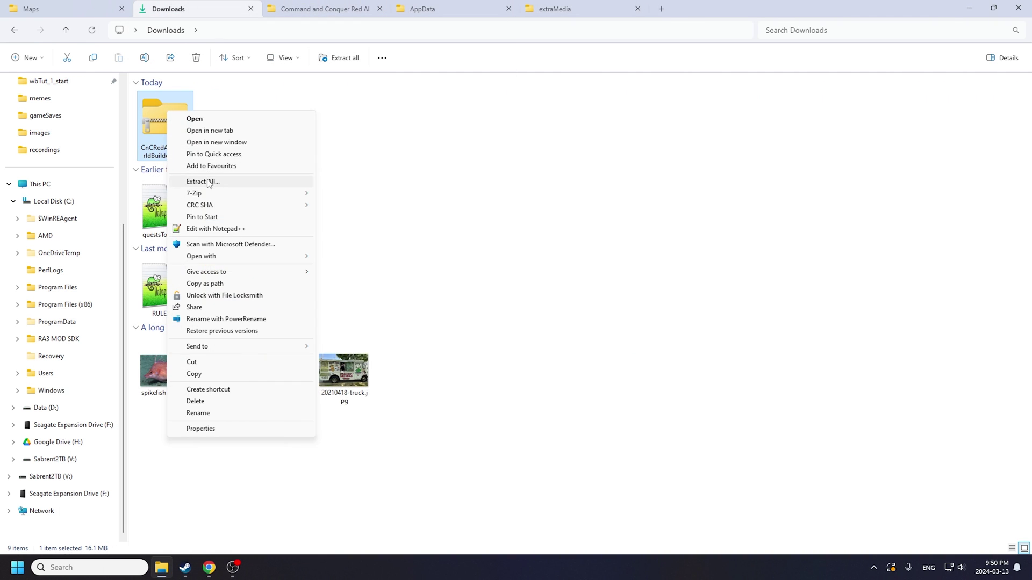
key(Return)
double_click(228, 121)
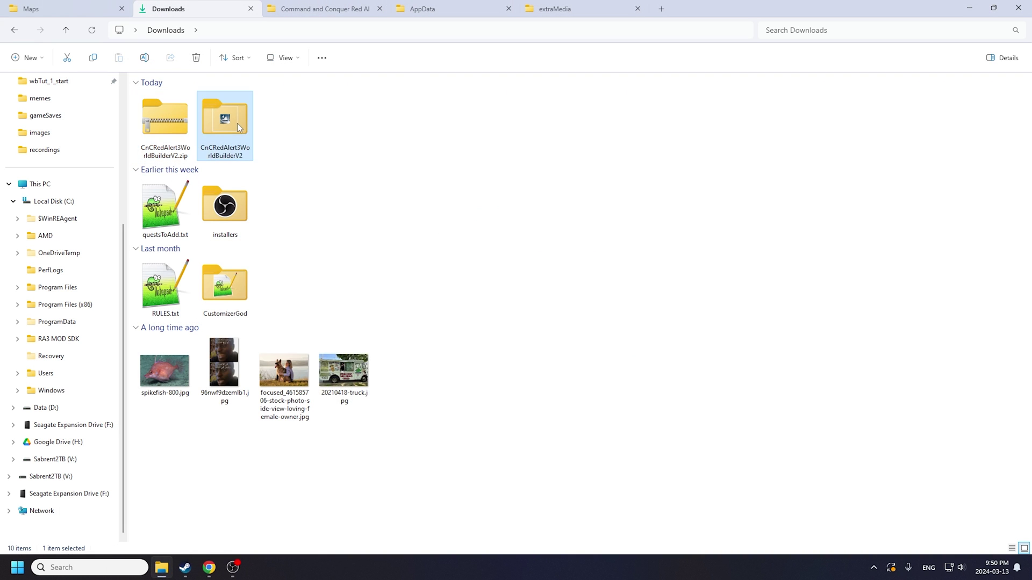
double_click(228, 115)
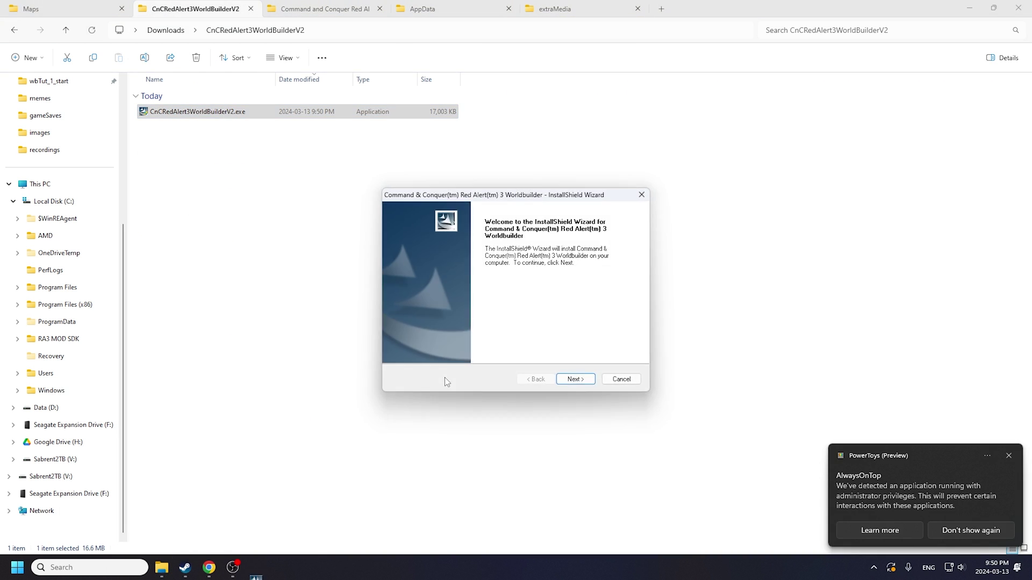
click(565, 375)
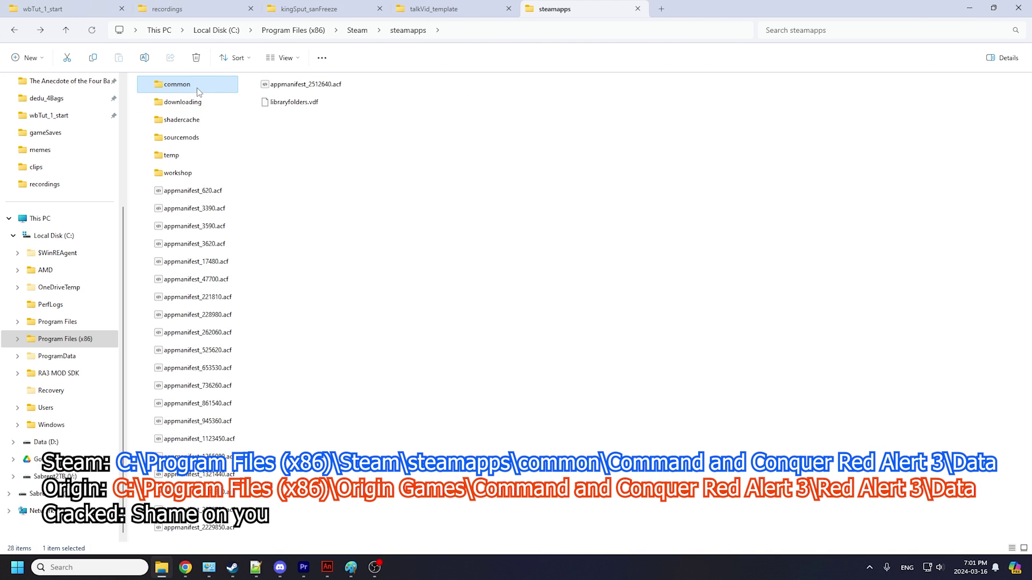
Step: Go to the Data folder of the Steam installation of Command and Conquer Red Alert 3 and start WorldBuilder.exe
double_click(197, 88)
double_click(218, 210)
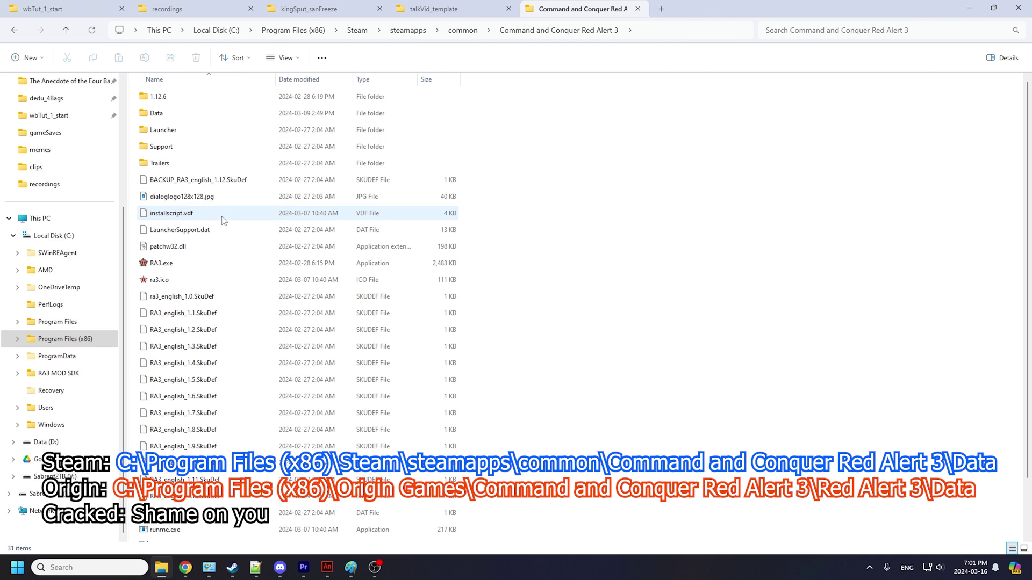
double_click(158, 115)
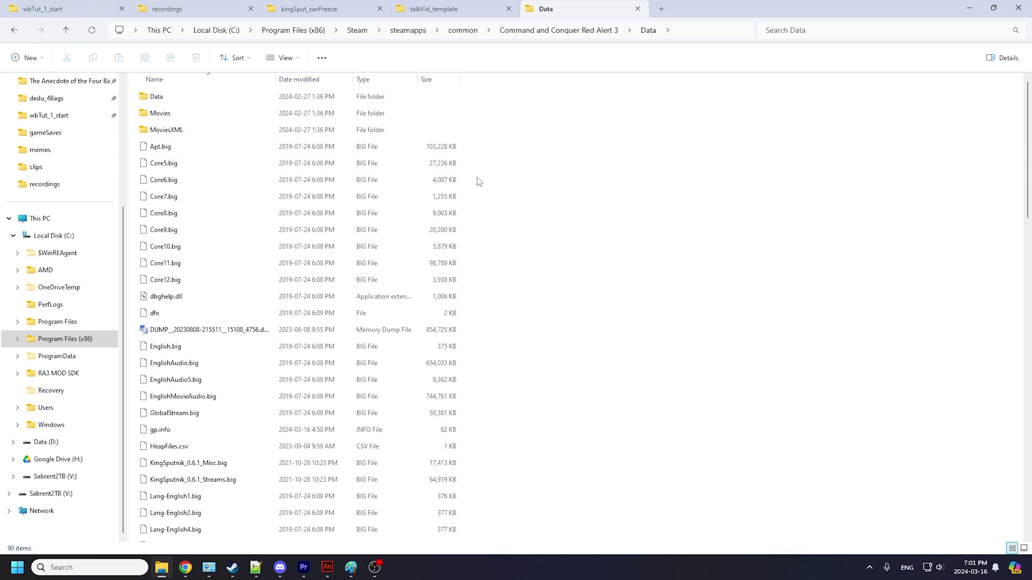
scroll(478, 183, down, 14)
scroll(481, 204, down, 7)
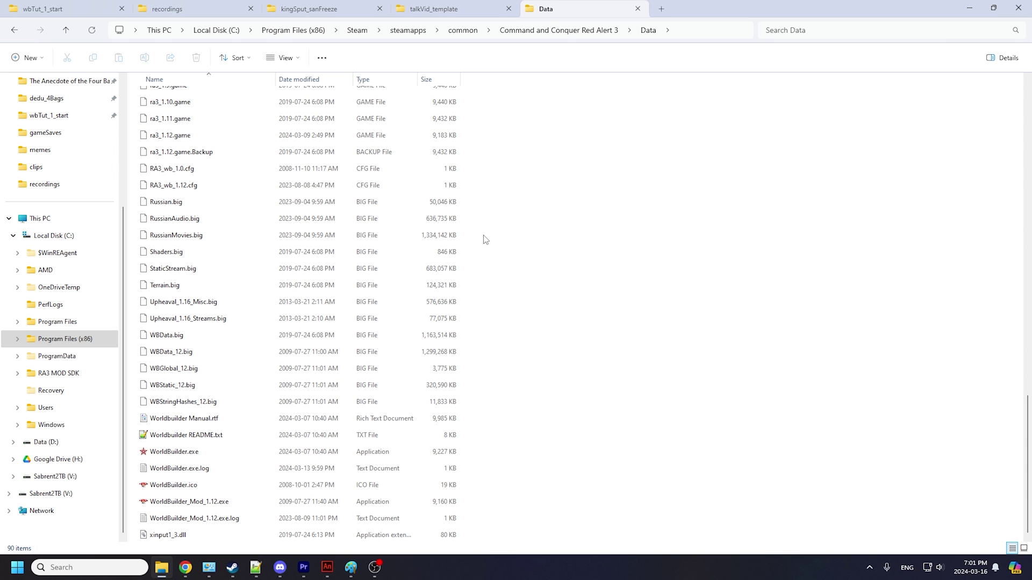
click(181, 454)
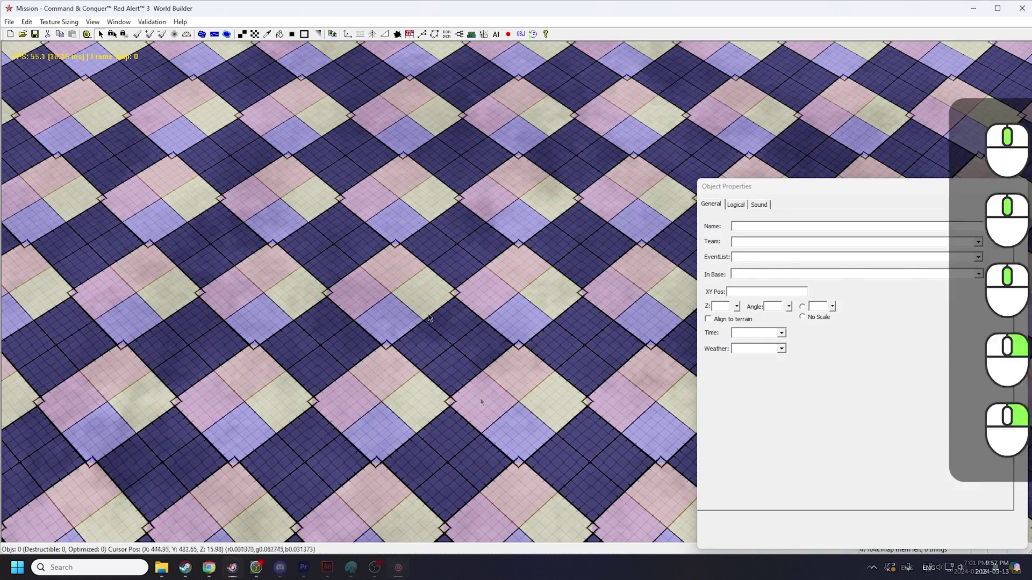
Step: Try out zooming, rotating and panning the camera over the blank map in World Builder
scroll(422, 341, down, 10)
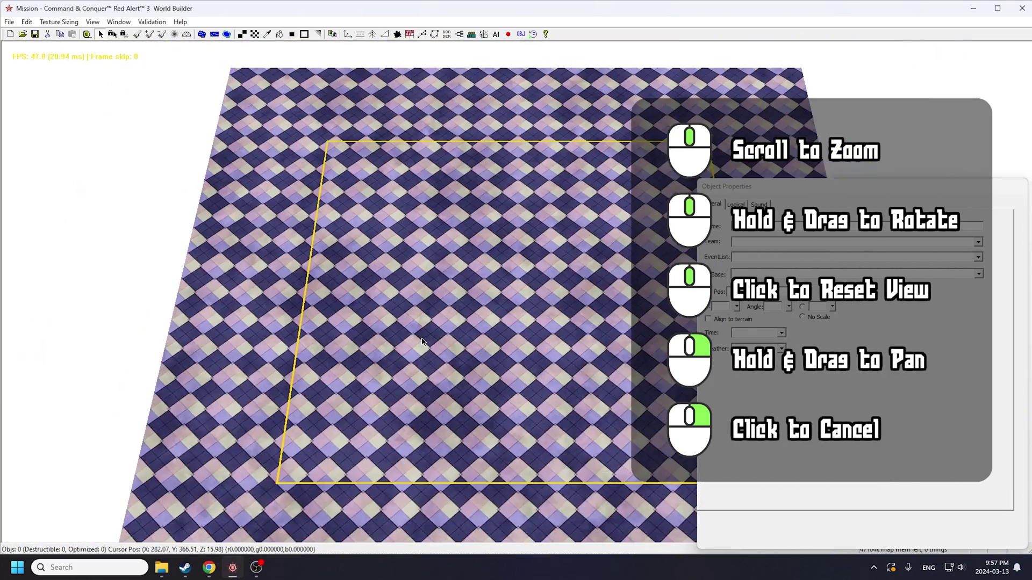
scroll(422, 341, up, 5)
scroll(415, 302, up, 1)
middle_drag(415, 305, 357, 330)
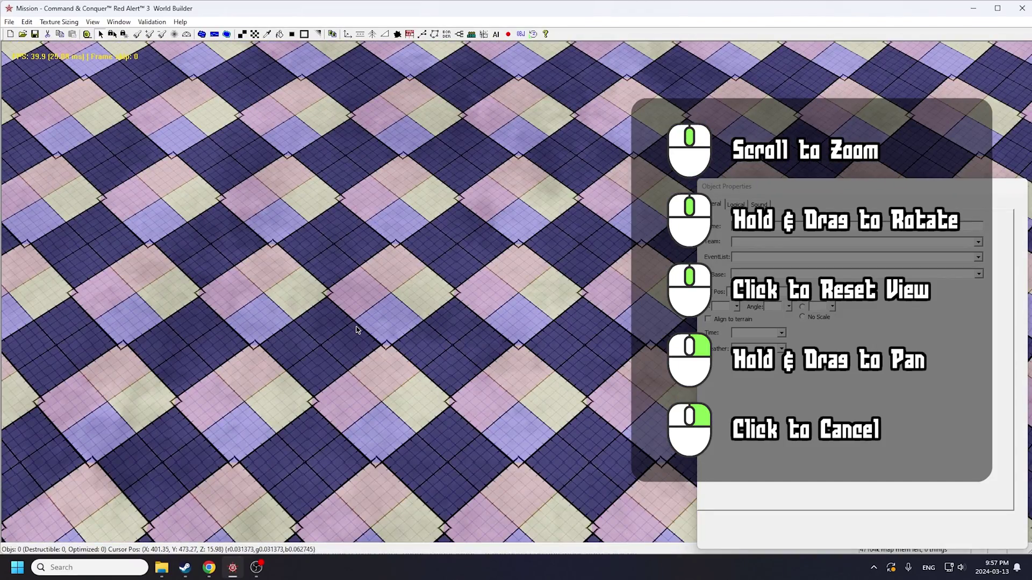
right_drag(360, 329, 256, 277)
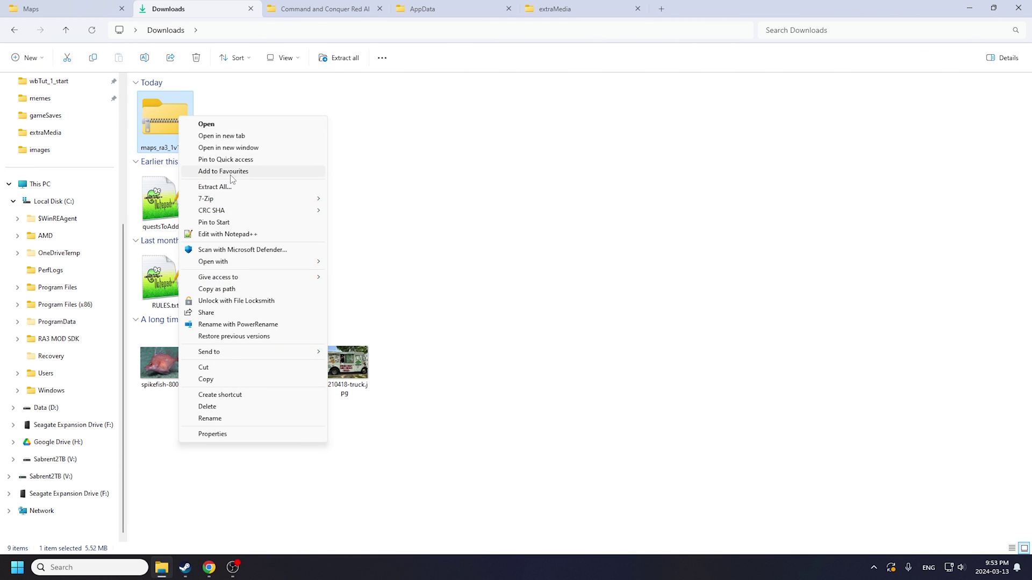
Step: Extract maps_ra3_1v1.zip in the Downloads folder and open the inner maps_ra3_1v1 folder
click(215, 186)
key(Return)
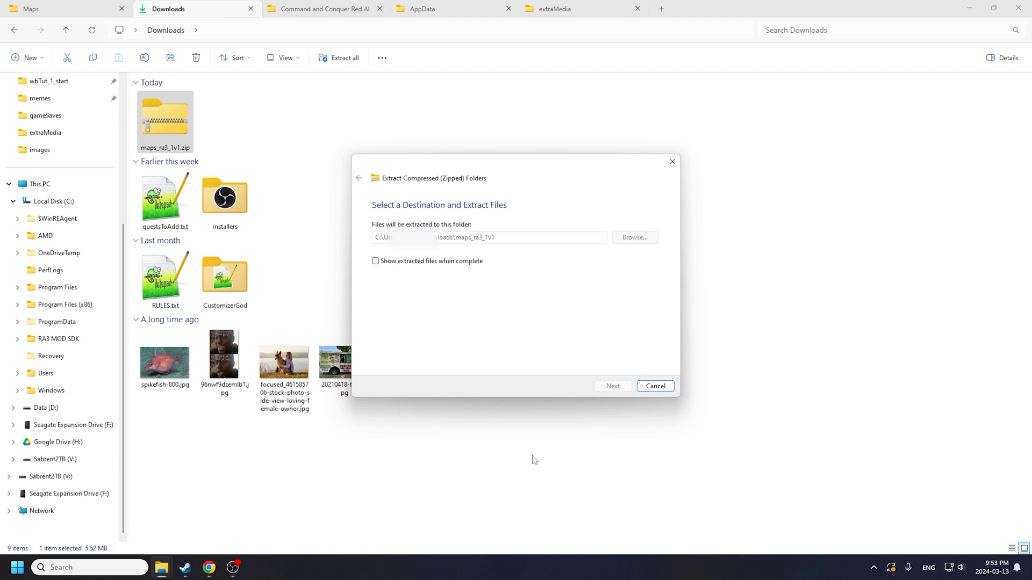
double_click(244, 120)
click(194, 111)
double_click(194, 110)
Step: Look at the files inside the Base_II map folder, then return to the list of map folders and select them all
drag(212, 297, 172, 107)
double_click(170, 161)
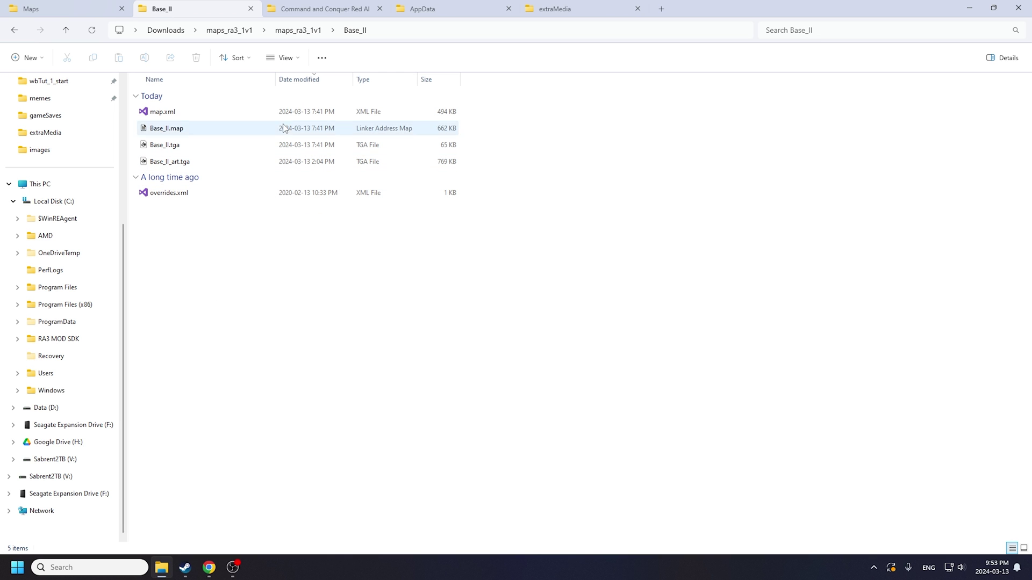
click(303, 30)
drag(204, 260, 175, 106)
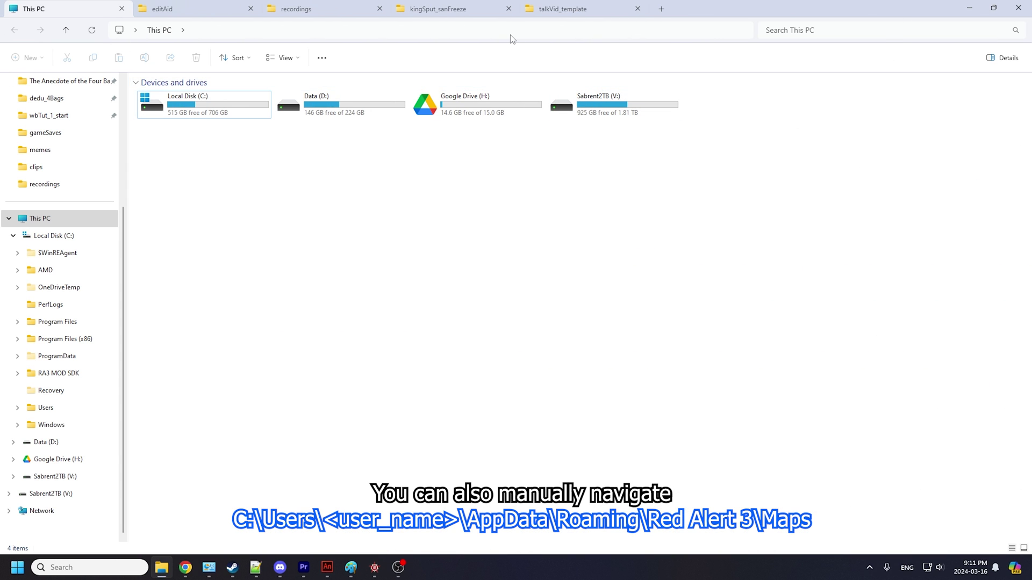
Step: Navigate to the game's user map folder at %userprofile%\AppData\Roaming\Red Alert 3\Maps
click(510, 33)
text(%userprofile%\AppData\Roaming\Red Alert 3\Maps)
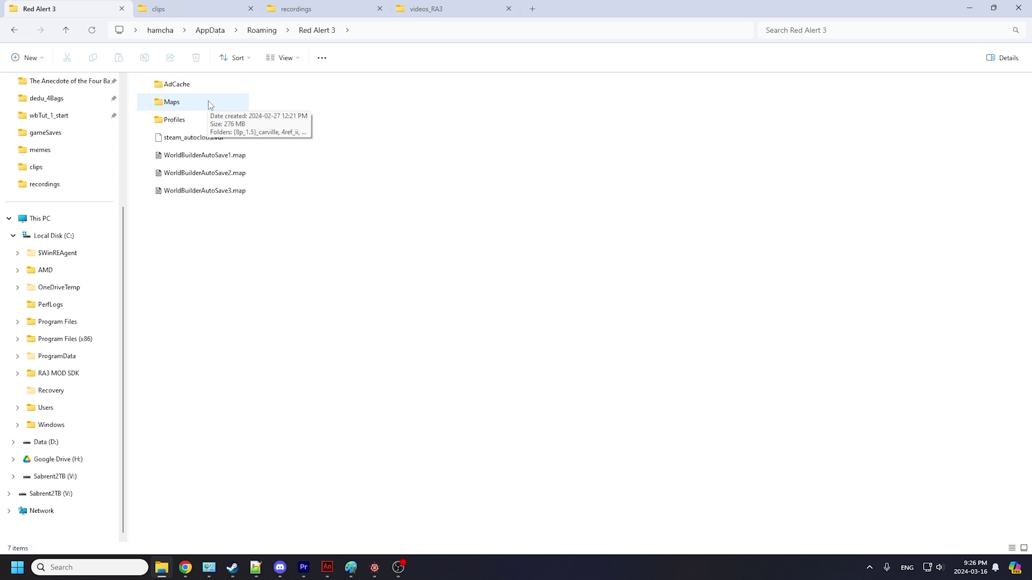
double_click(208, 101)
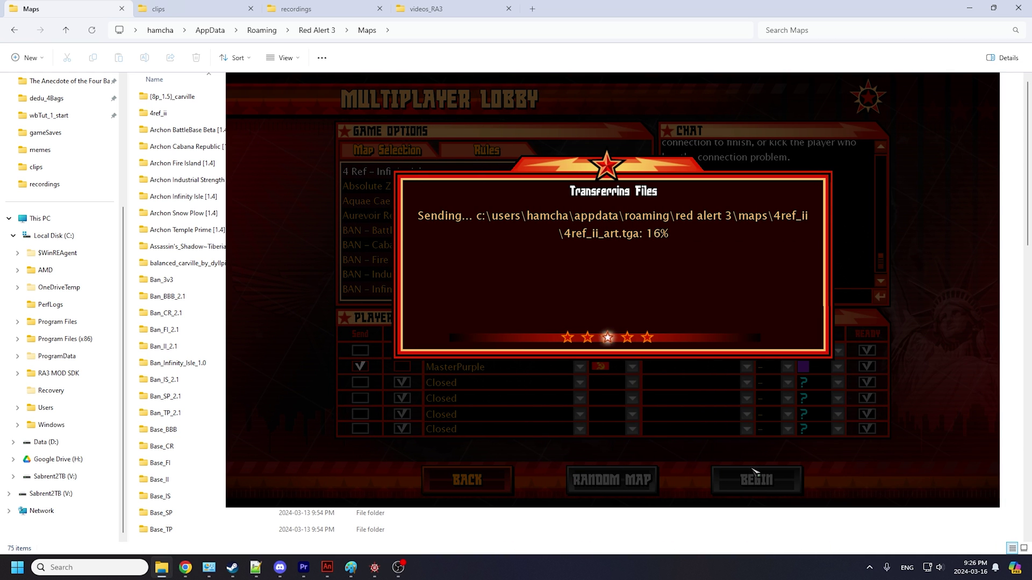
Step: Copy all seven Base map folders from maps_ra3_1v1 into the Red Alert 3 Maps folder
drag(202, 221, 178, 110)
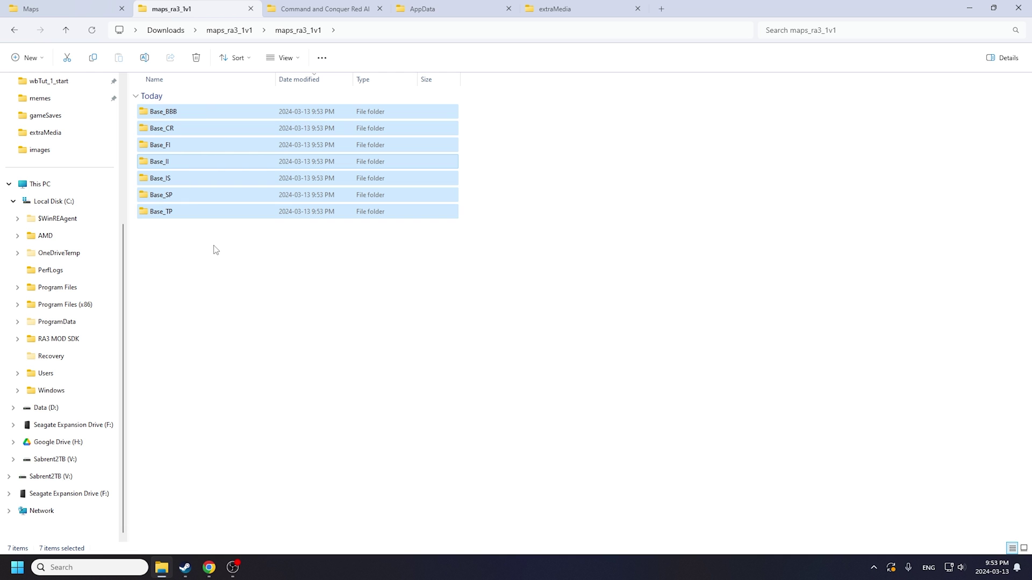
click(88, 6)
right_click(527, 296)
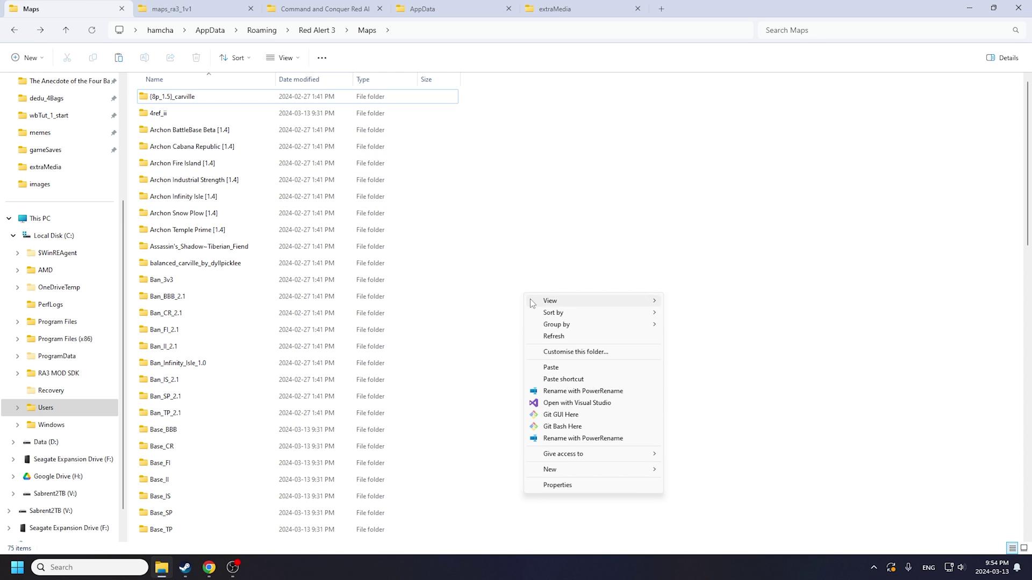
click(559, 369)
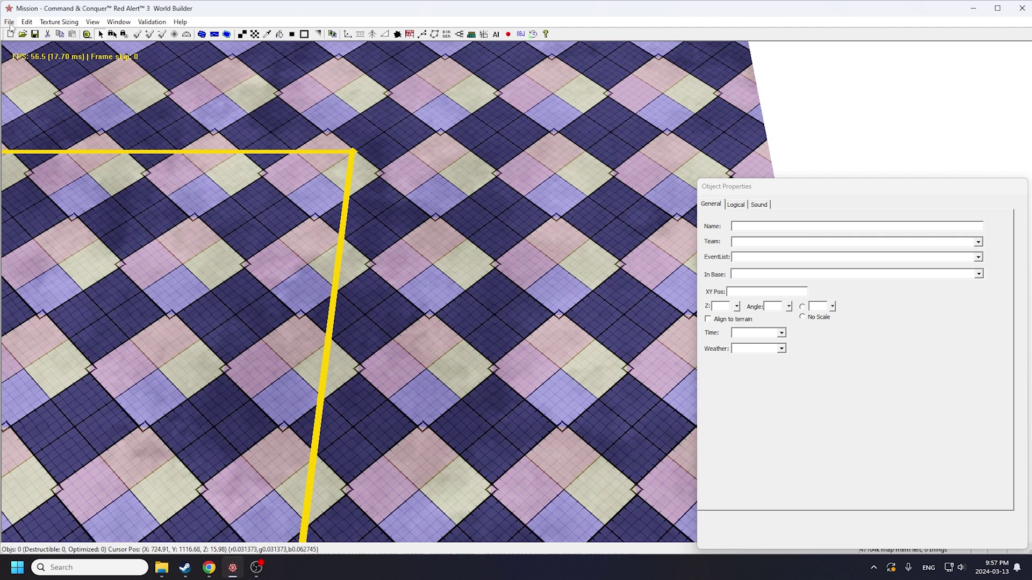
Step: Switch to World Builder and open the user map Base_II
click(10, 22)
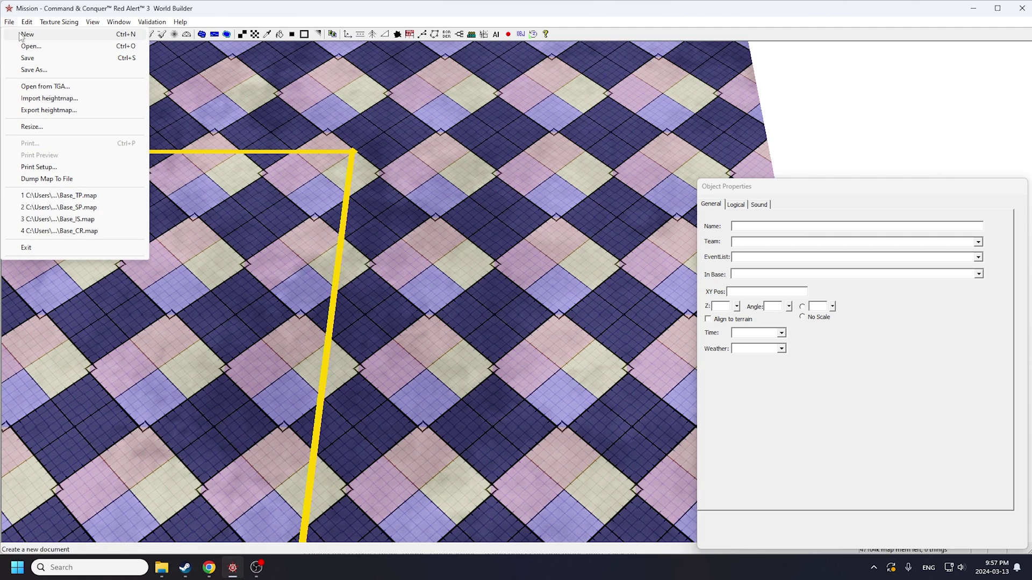
click(24, 44)
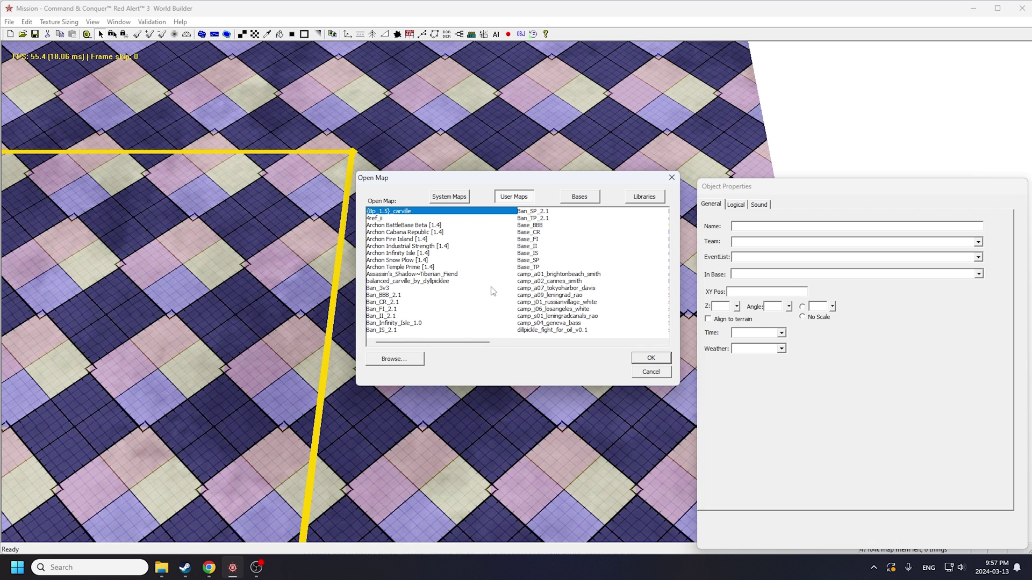
double_click(534, 246)
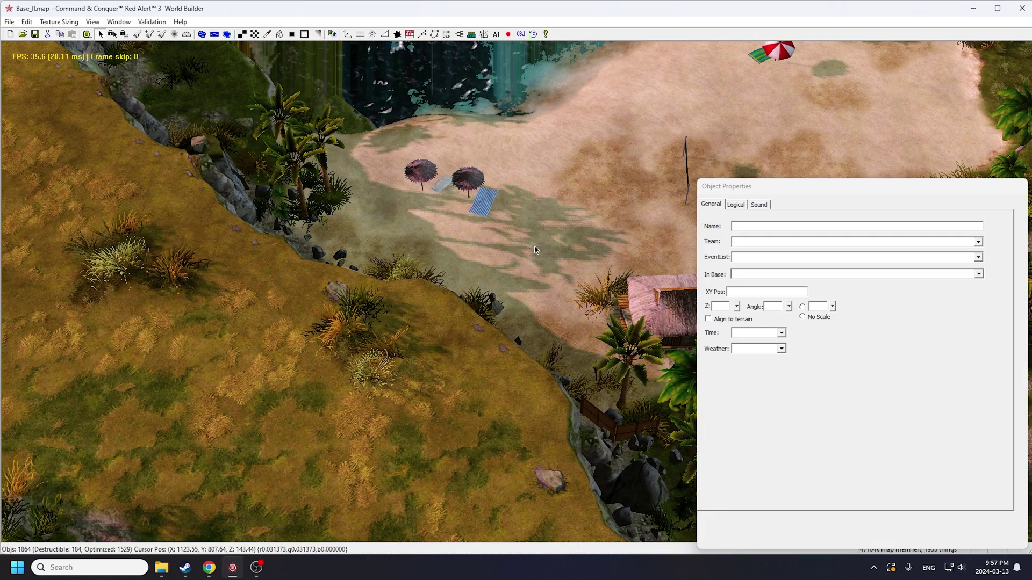
scroll(534, 247, down, 8)
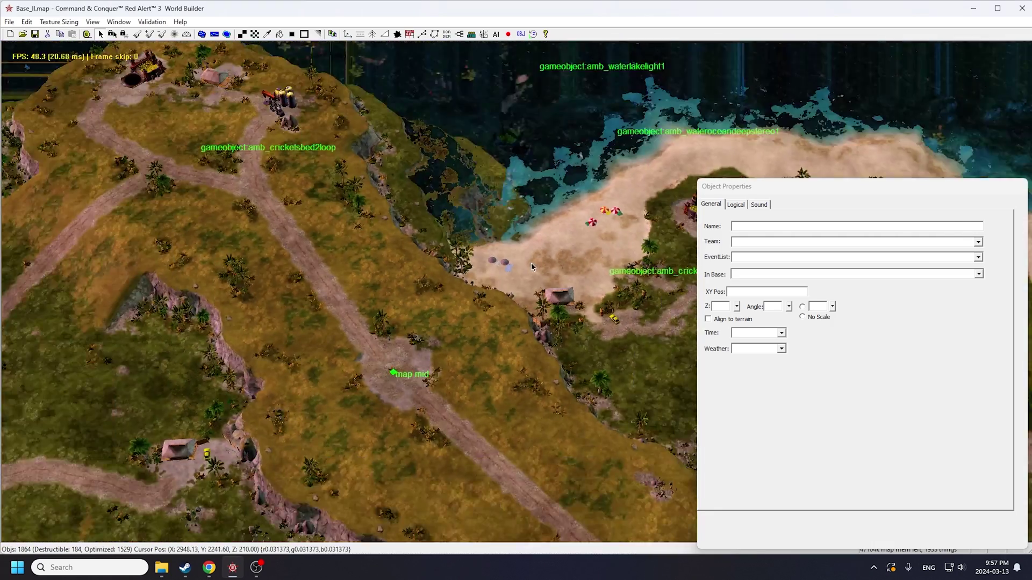
scroll(531, 266, down, 10)
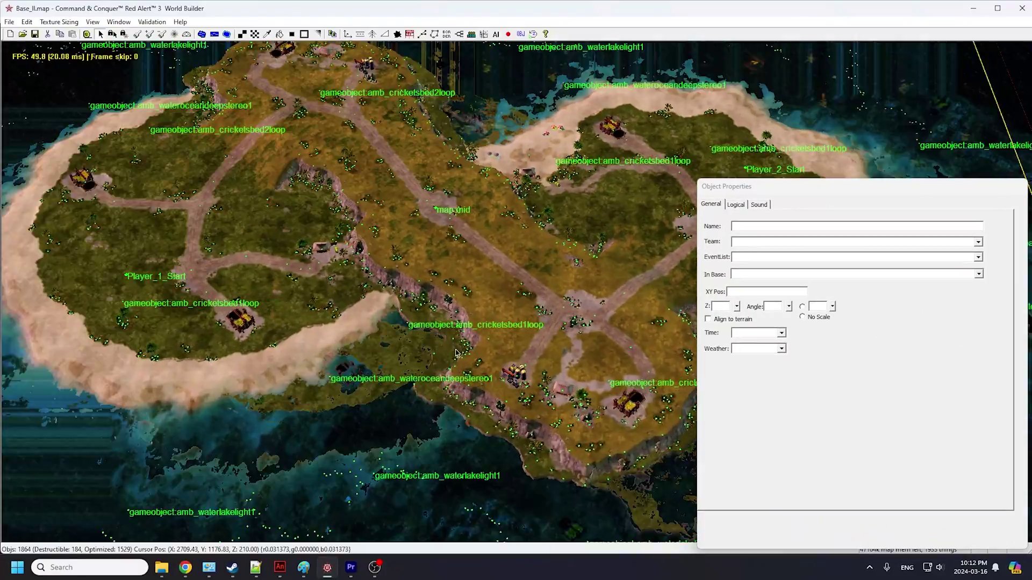
Step: Turn off the display of object icons, water and reflections so the seabed around the islands is unobstructed
scroll(456, 353, up, 3)
scroll(292, 435, down, 4)
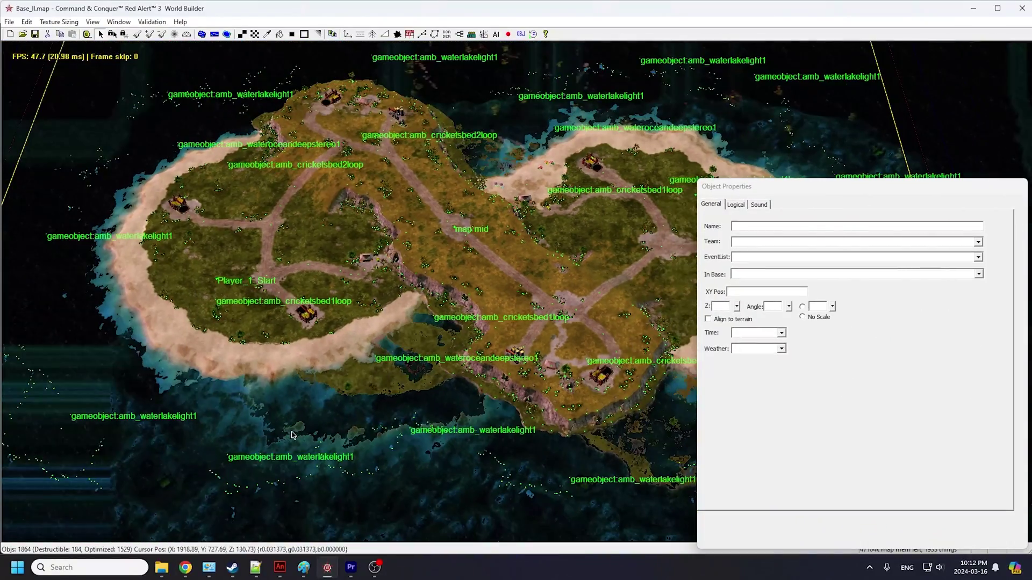
click(93, 21)
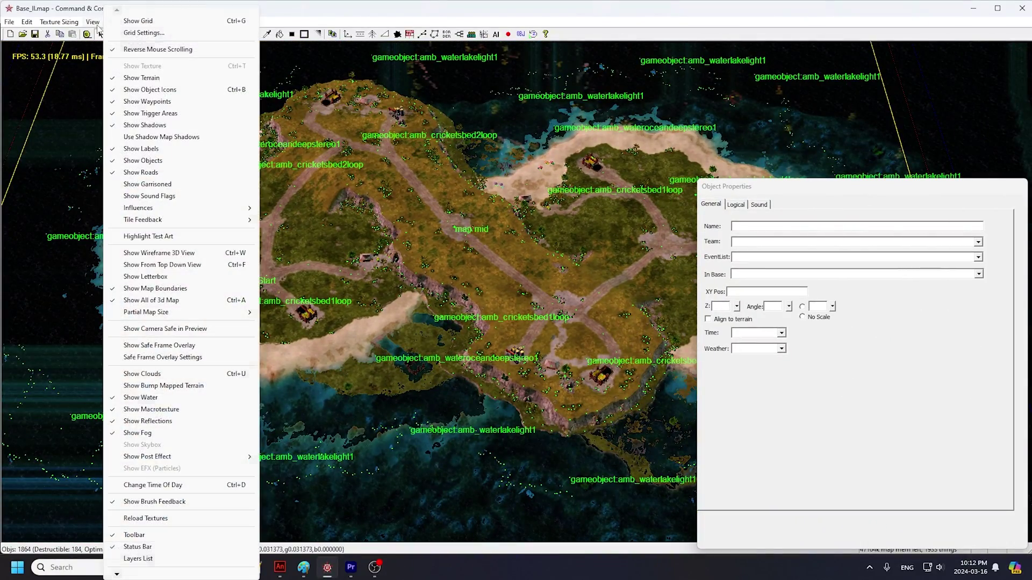
click(137, 90)
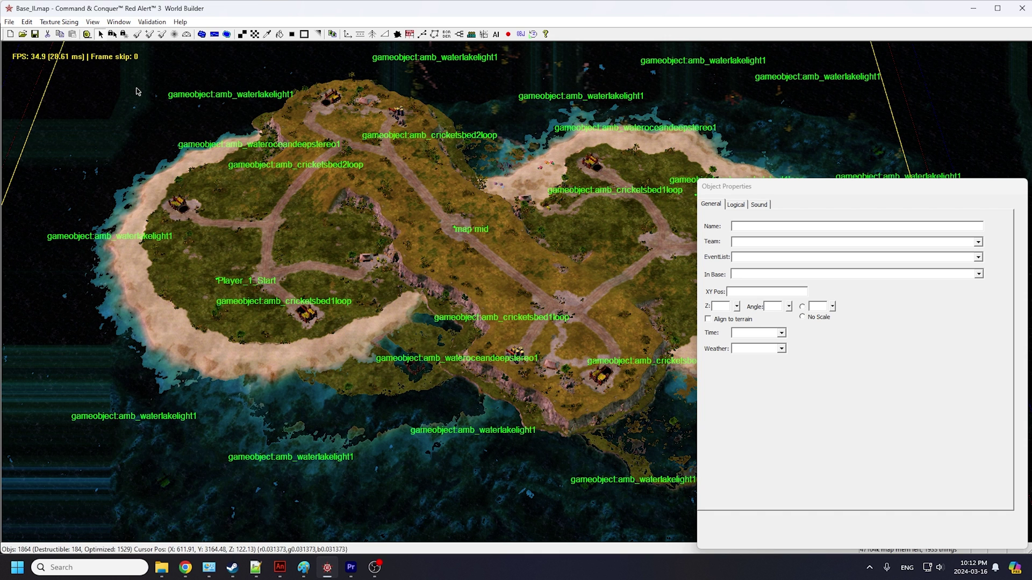
click(93, 22)
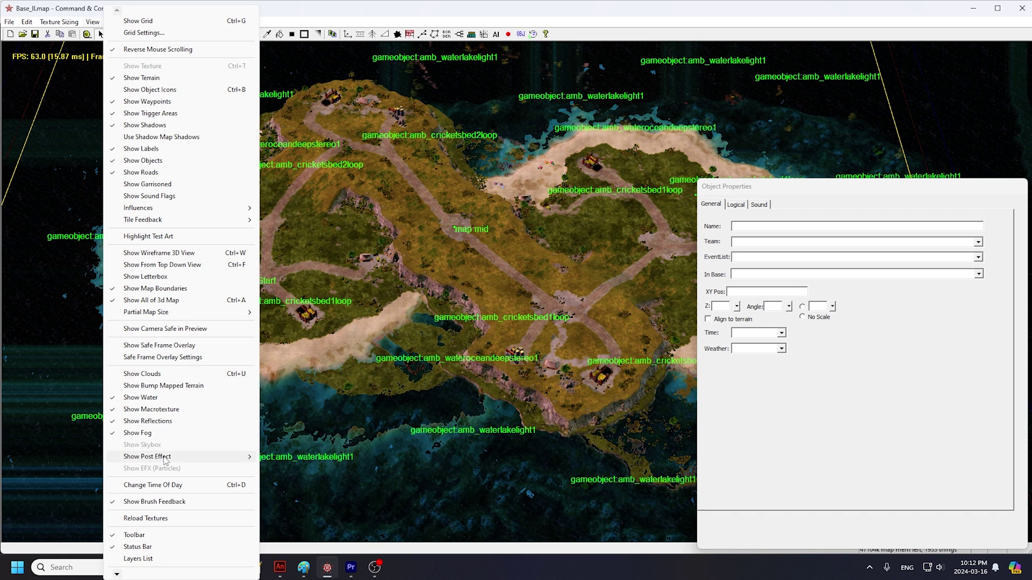
click(143, 401)
click(93, 21)
click(150, 423)
scroll(299, 373, up, 5)
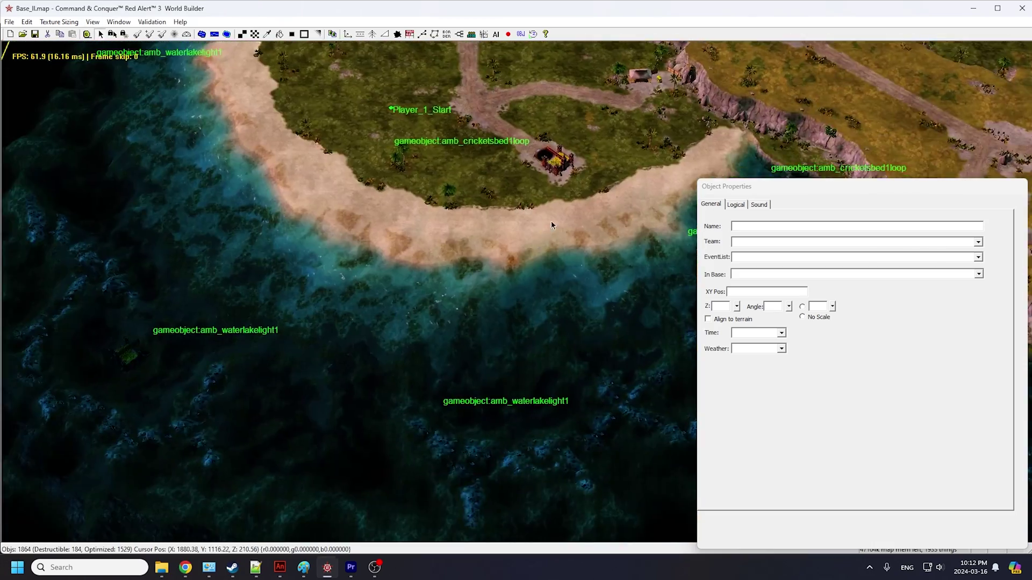
scroll(551, 220, up, 5)
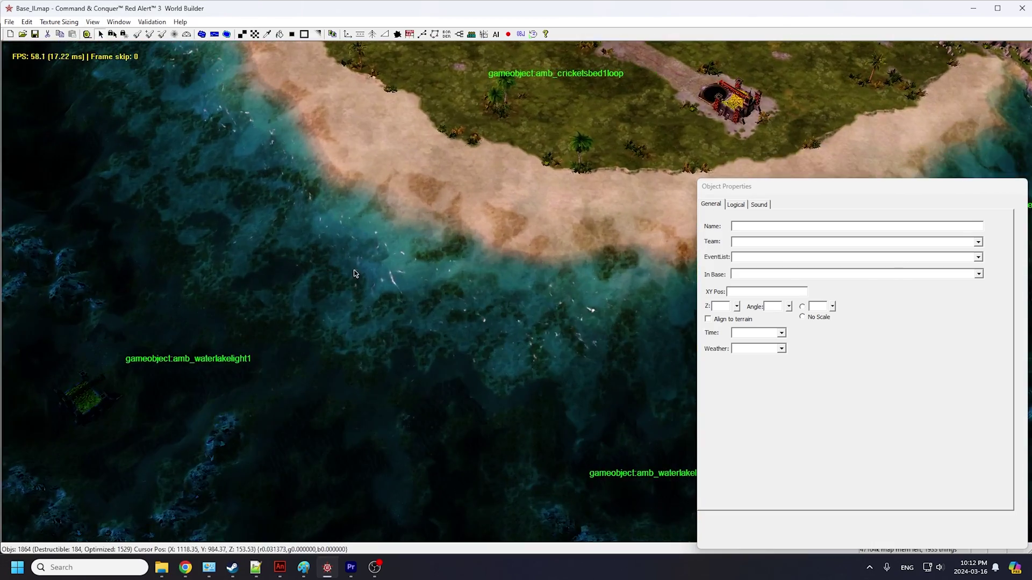
Step: Try maximizing the editor window to check how the map labels line up, and restore its previous size
click(997, 8)
scroll(437, 251, down, 5)
scroll(436, 250, down, 5)
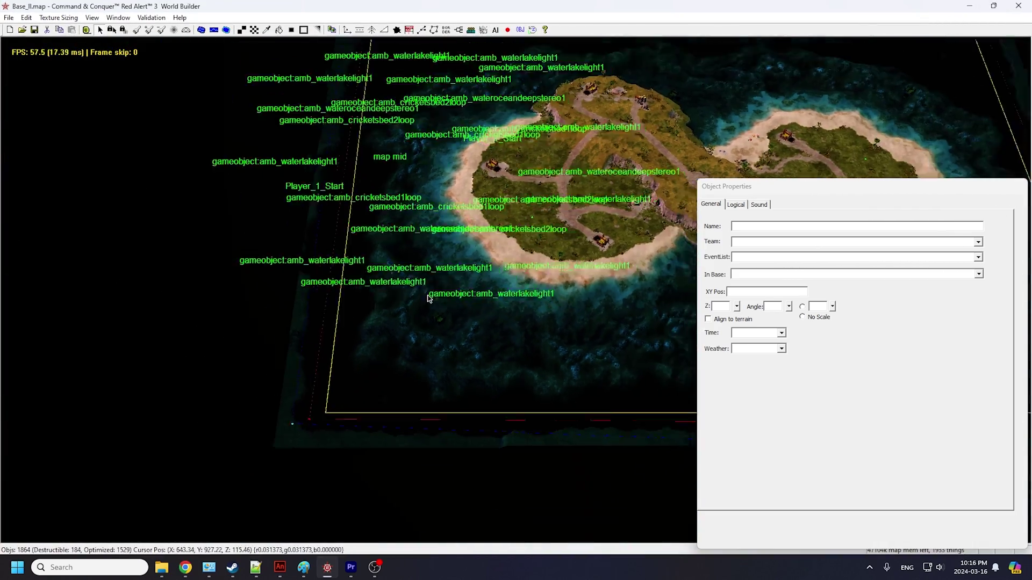
click(994, 7)
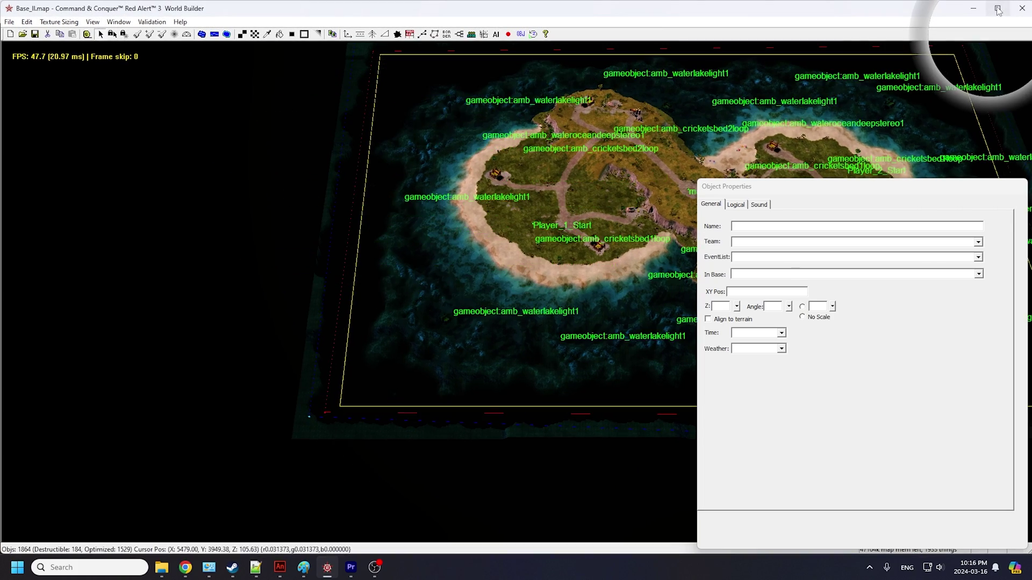
scroll(441, 334, up, 5)
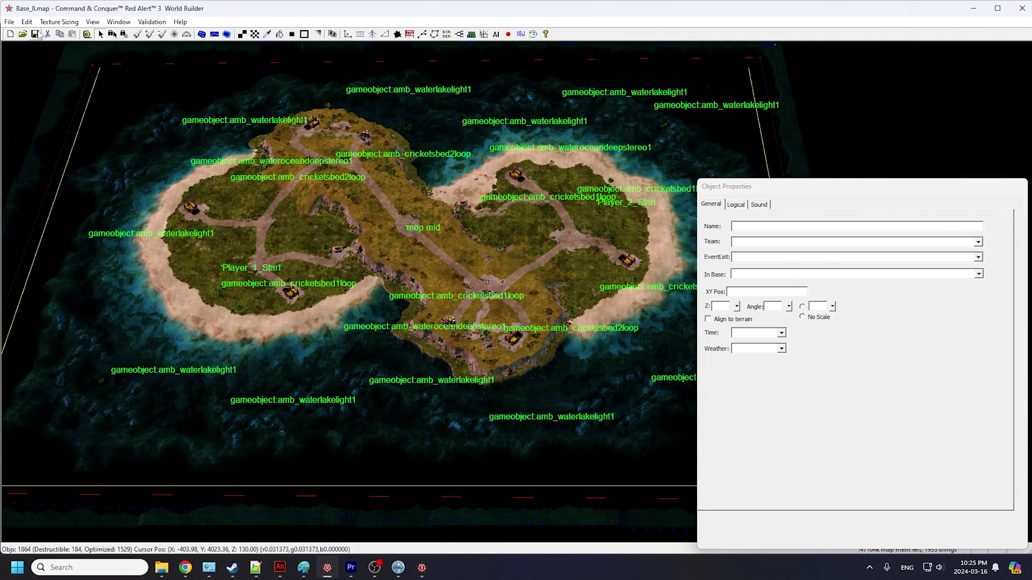
Step: Set the map name to TutorialMap in the map settings and save the map
click(26, 21)
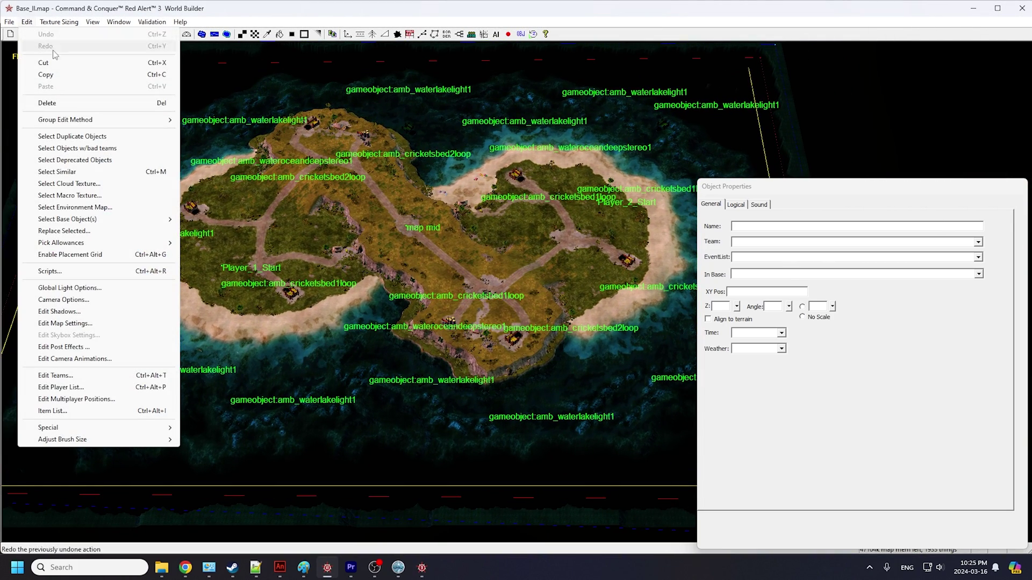
click(75, 323)
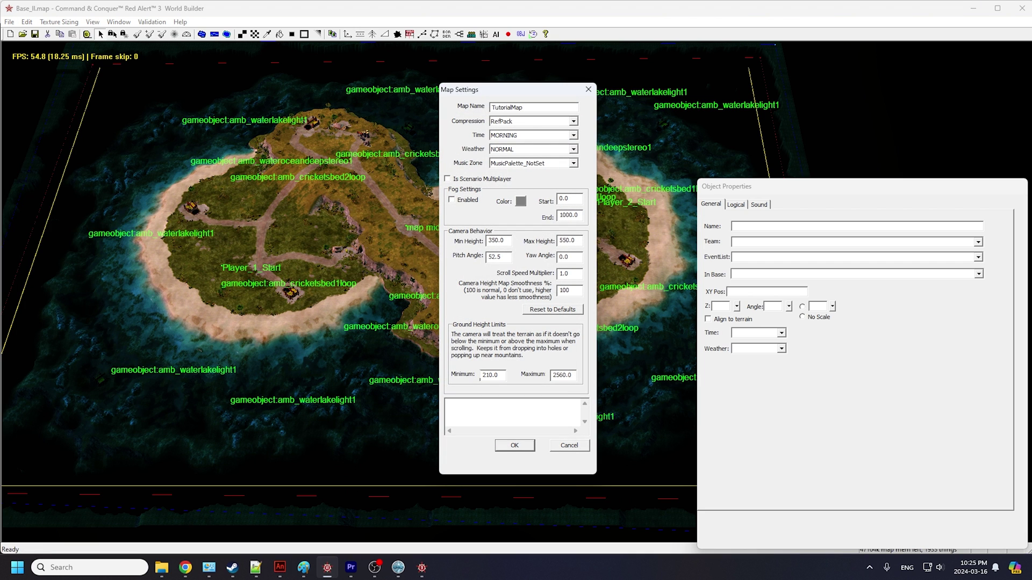
click(516, 446)
click(34, 34)
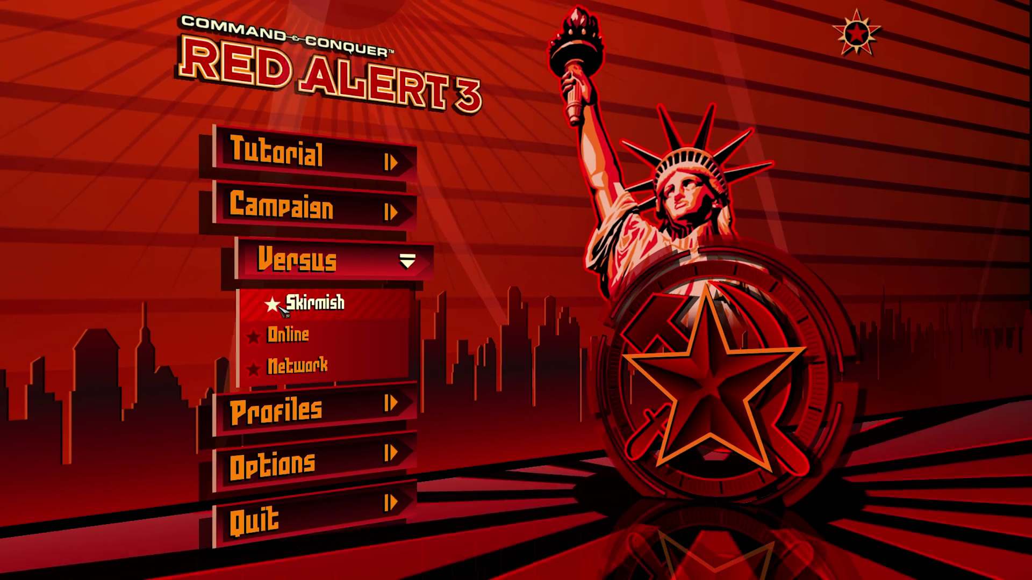
Step: Open the skirmish setup in Red Alert 3, look through the map list, and return to World Builder
click(284, 305)
scroll(275, 258, down, 10)
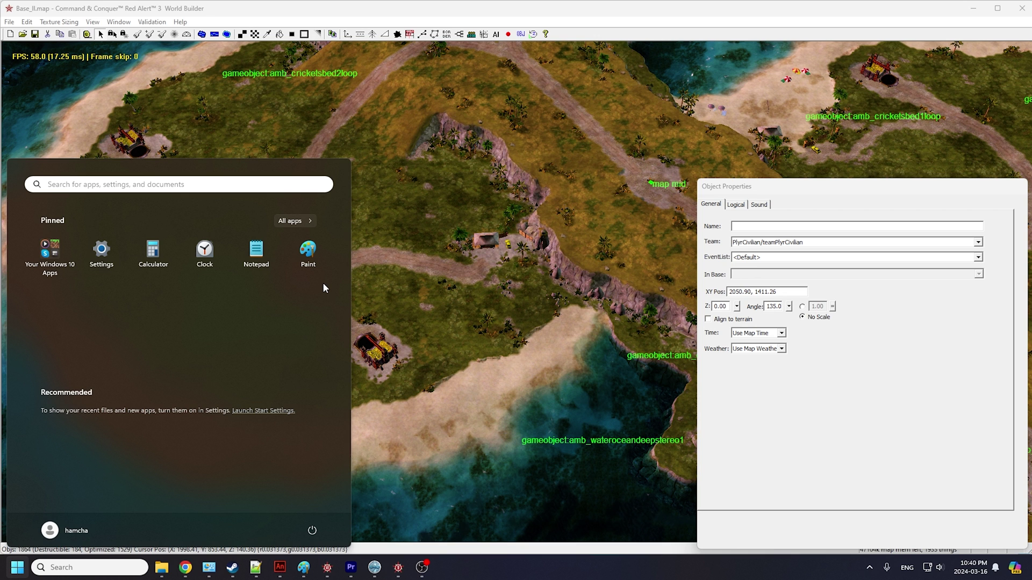
click(326, 568)
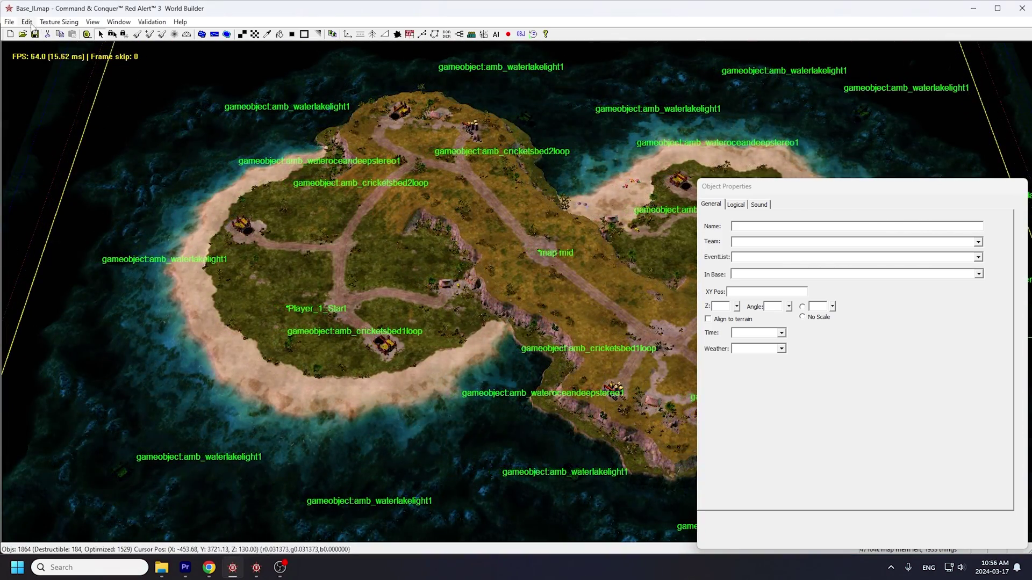
Step: Open the map's player list and look at the entries for Player_1 and Player_2
click(27, 21)
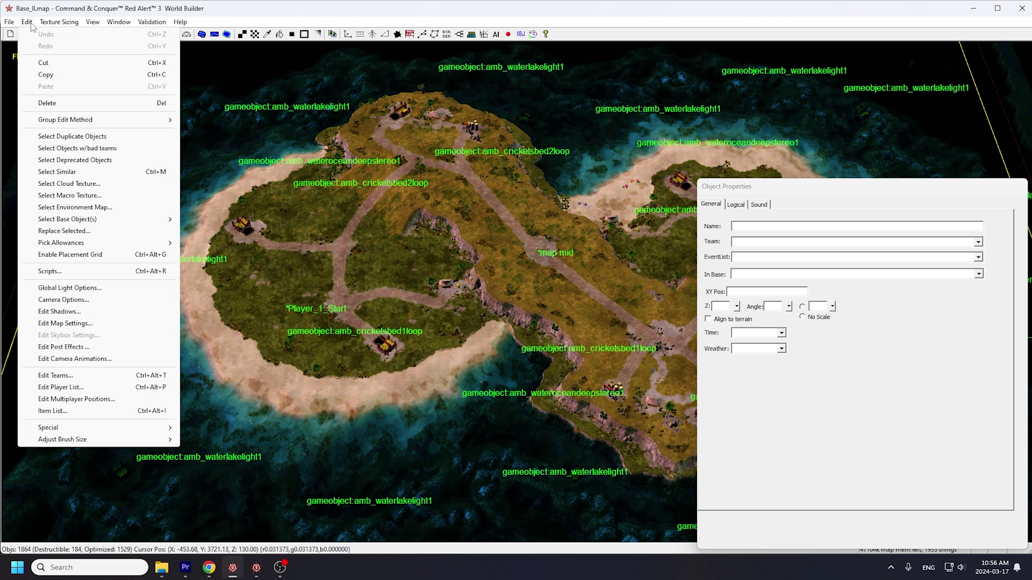
click(75, 389)
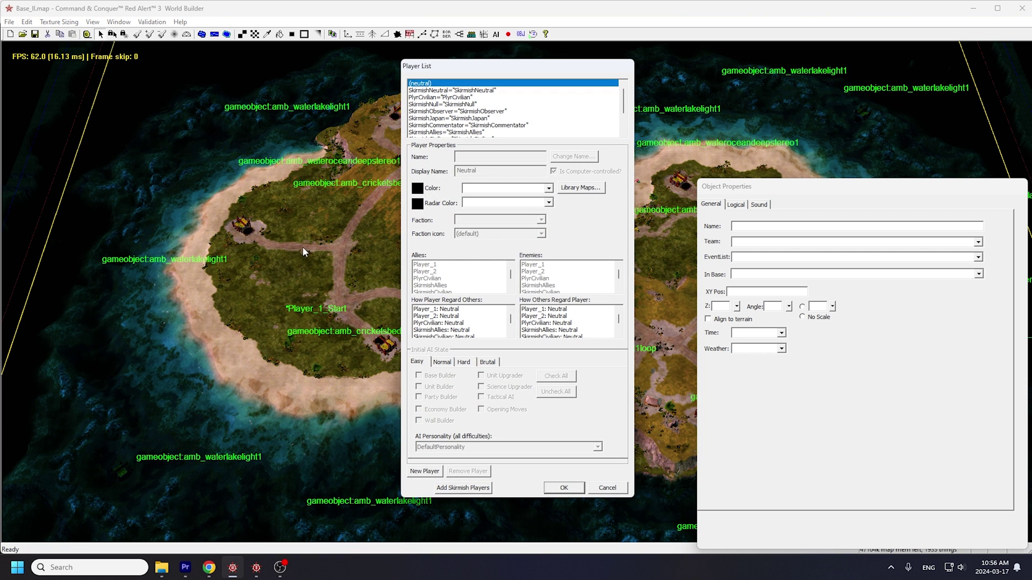
scroll(595, 98, down, 2)
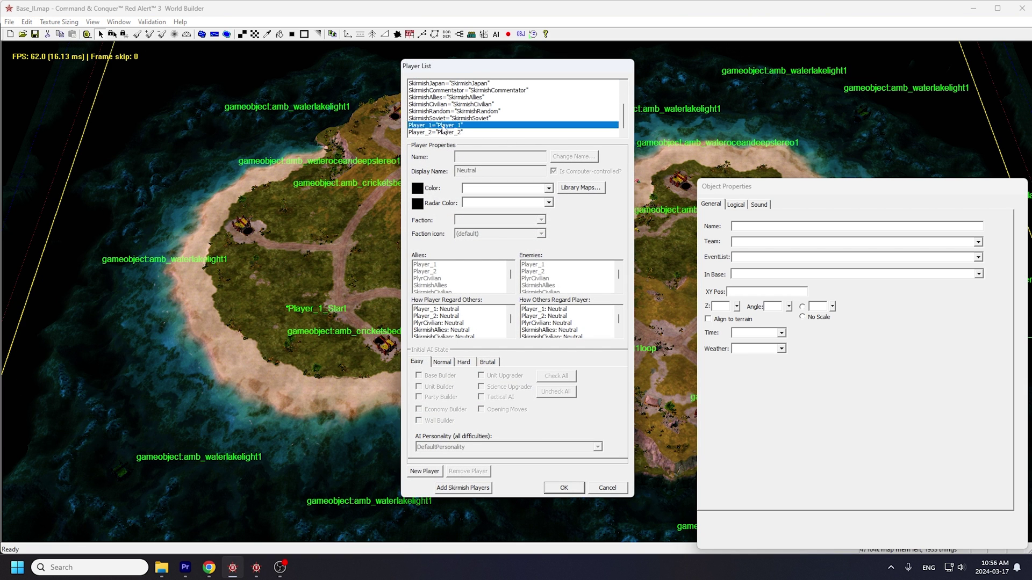
click(441, 132)
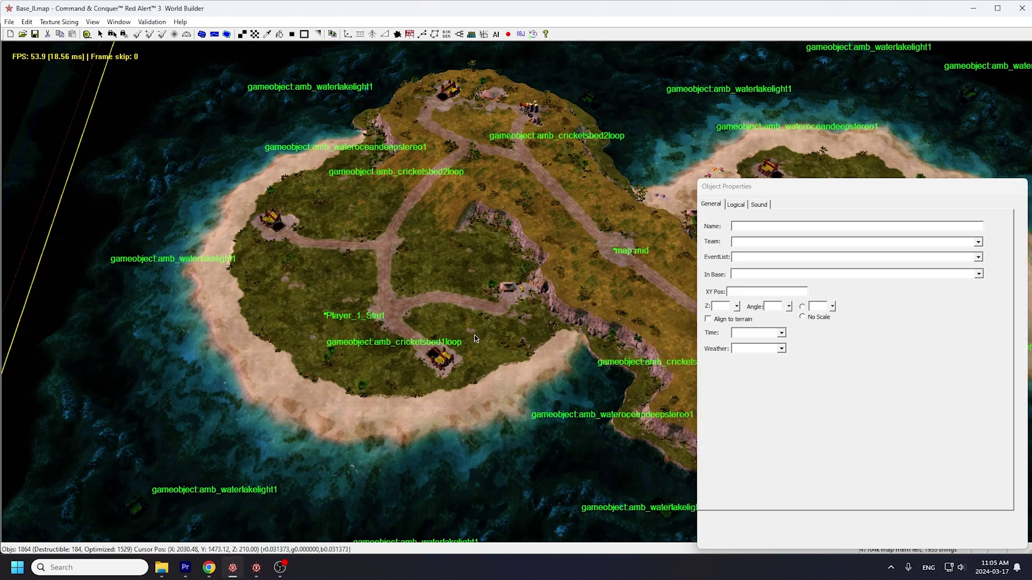
Step: Select the Player_1_Start waypoint on the western island and check its location
scroll(476, 339, up, 5)
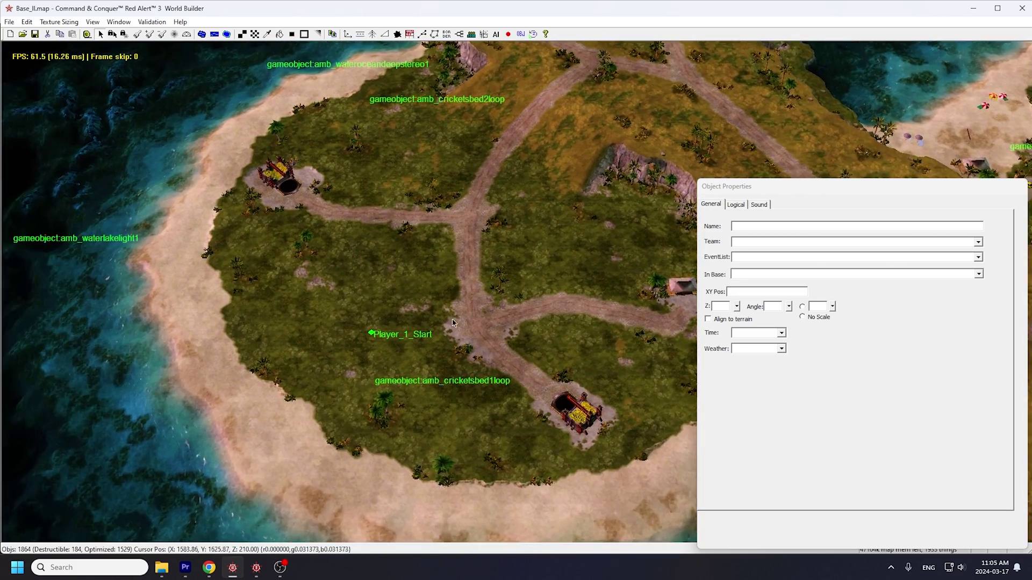
scroll(452, 322, up, 2)
click(327, 344)
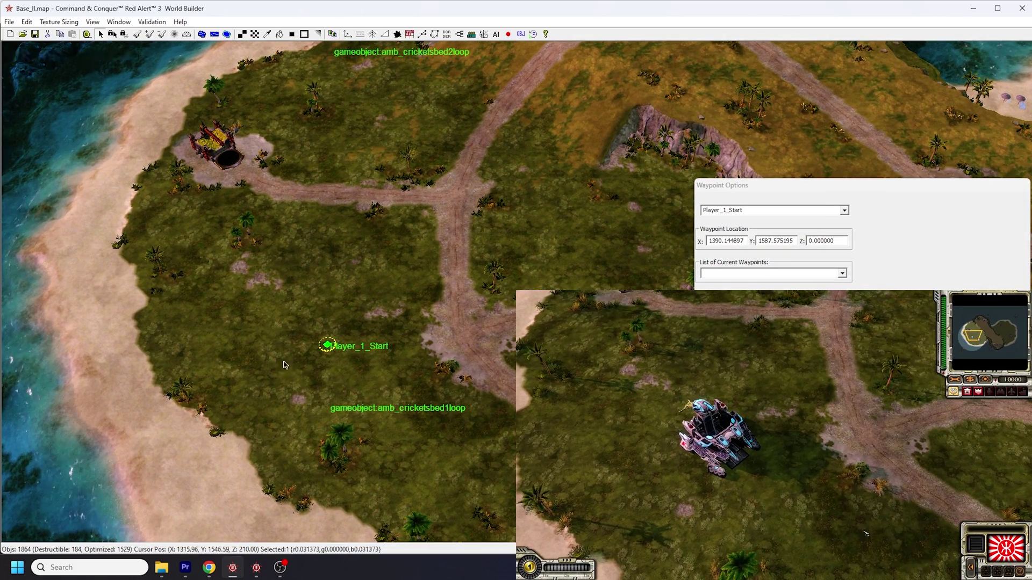
scroll(285, 365, up, 2)
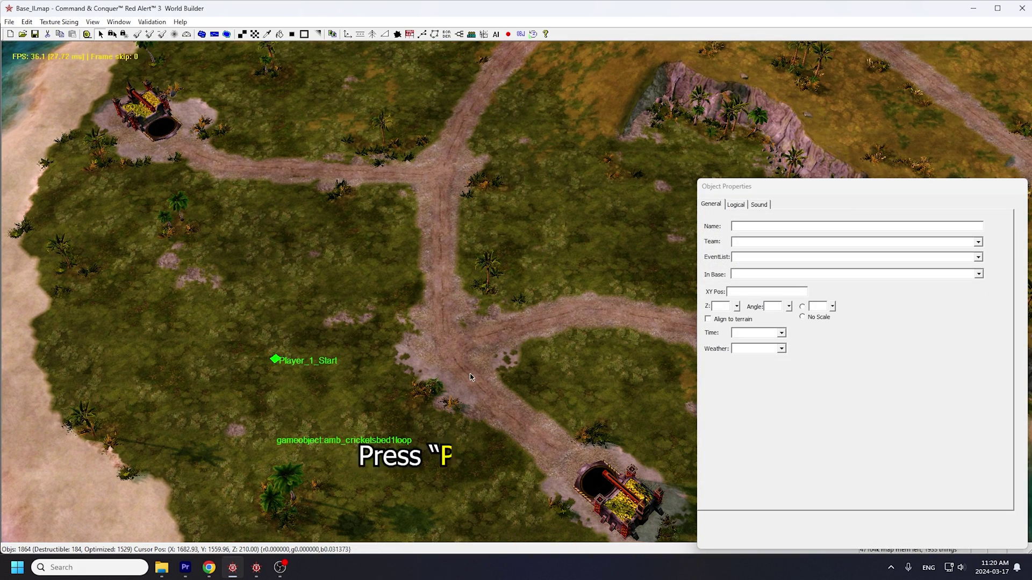
Step: Place two SovietAntiAirShip units from the Soviet unit objects on the grass east of the road, the northern one rotated to about 65°
key(p)
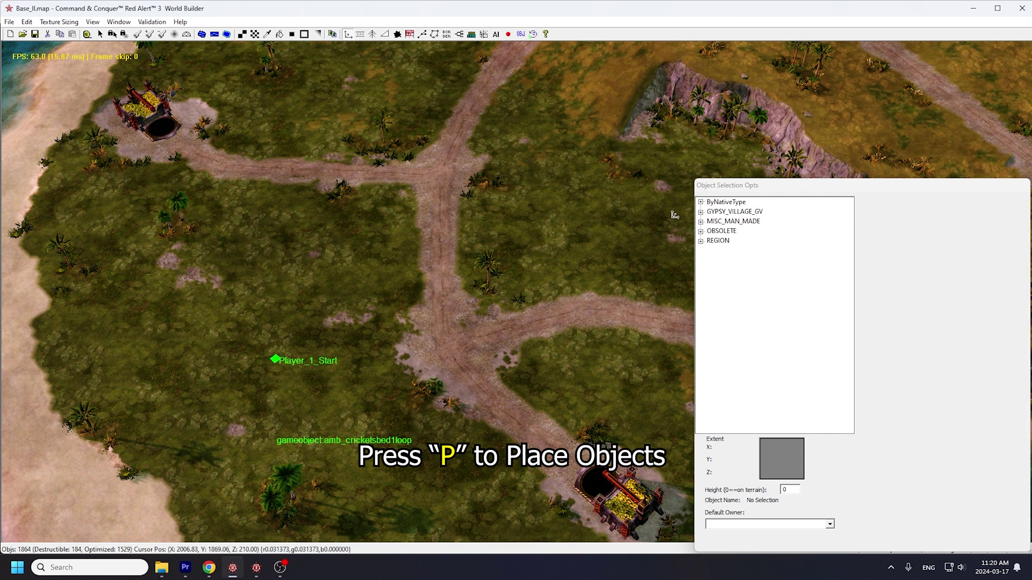
click(701, 202)
click(711, 271)
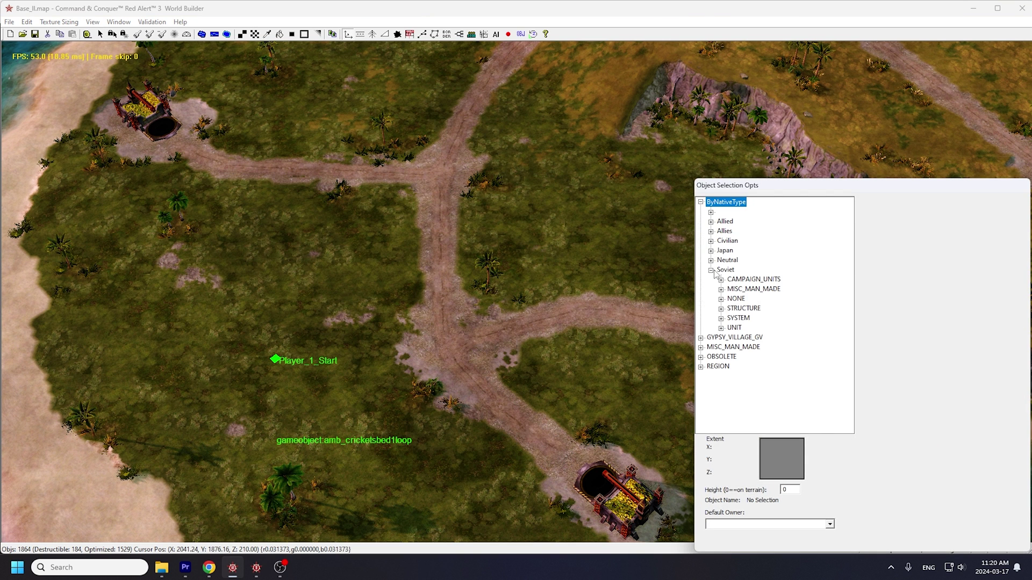
click(722, 329)
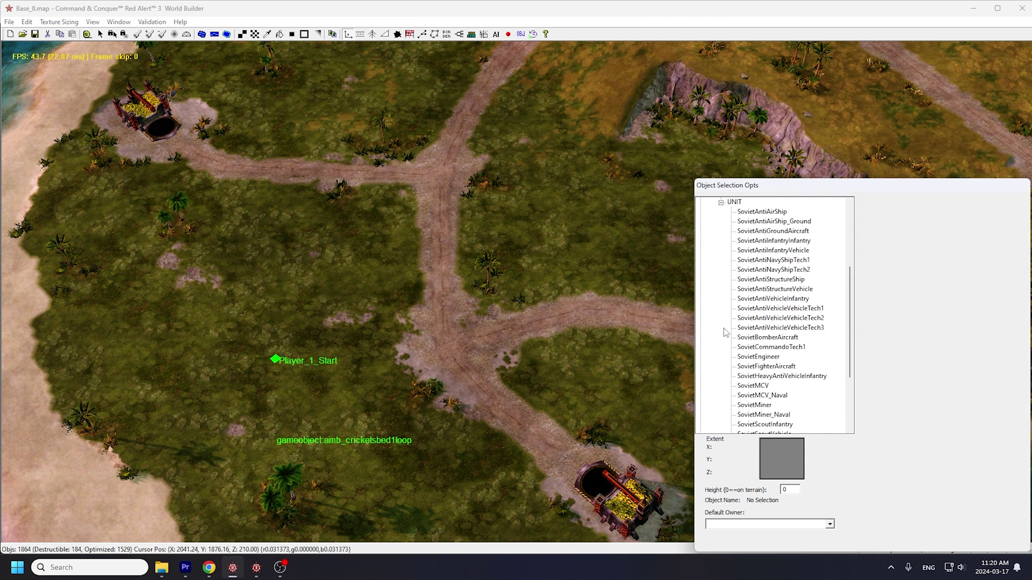
click(771, 215)
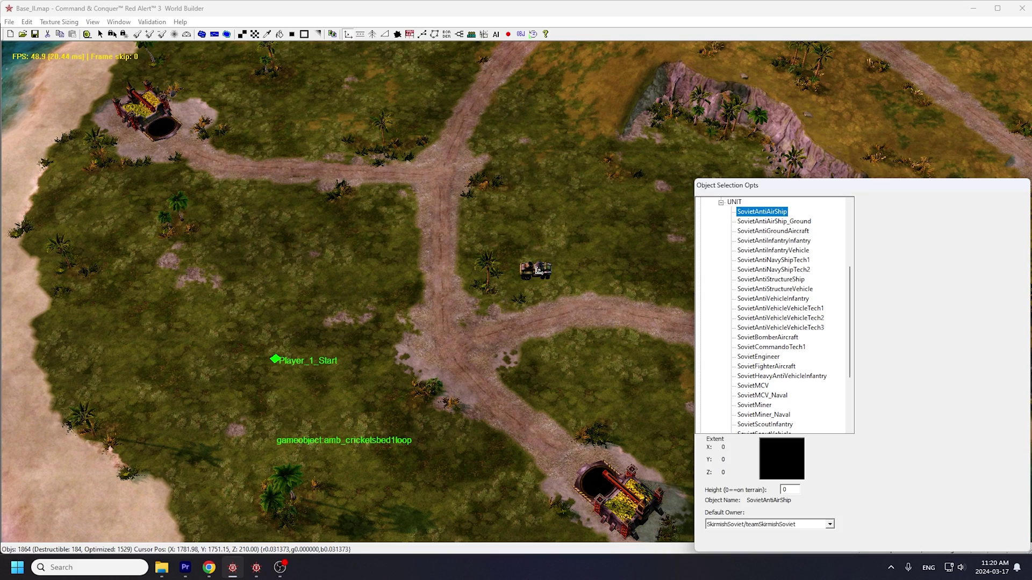
scroll(539, 269, up, 5)
right_drag(544, 268, 487, 339)
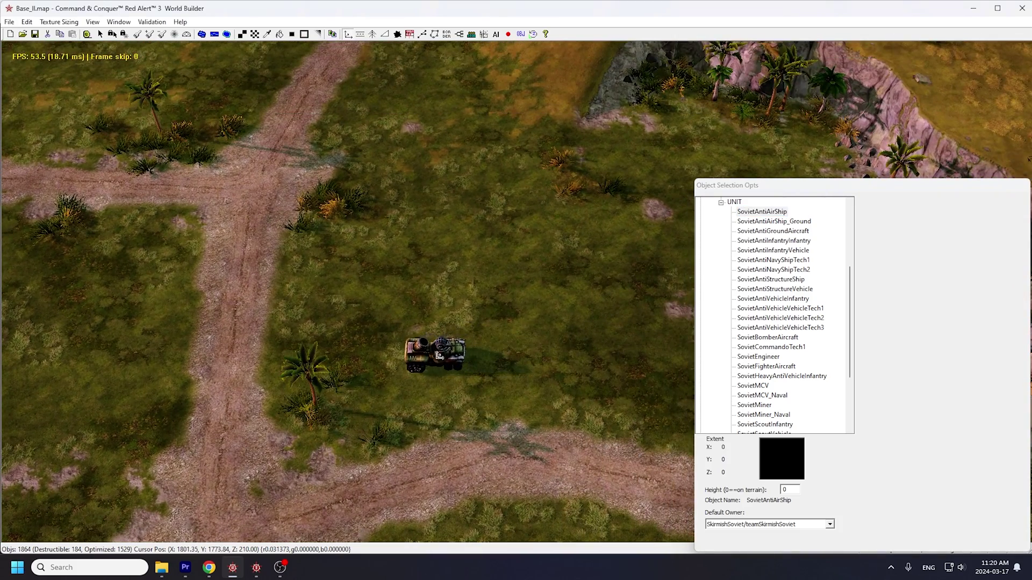
click(439, 356)
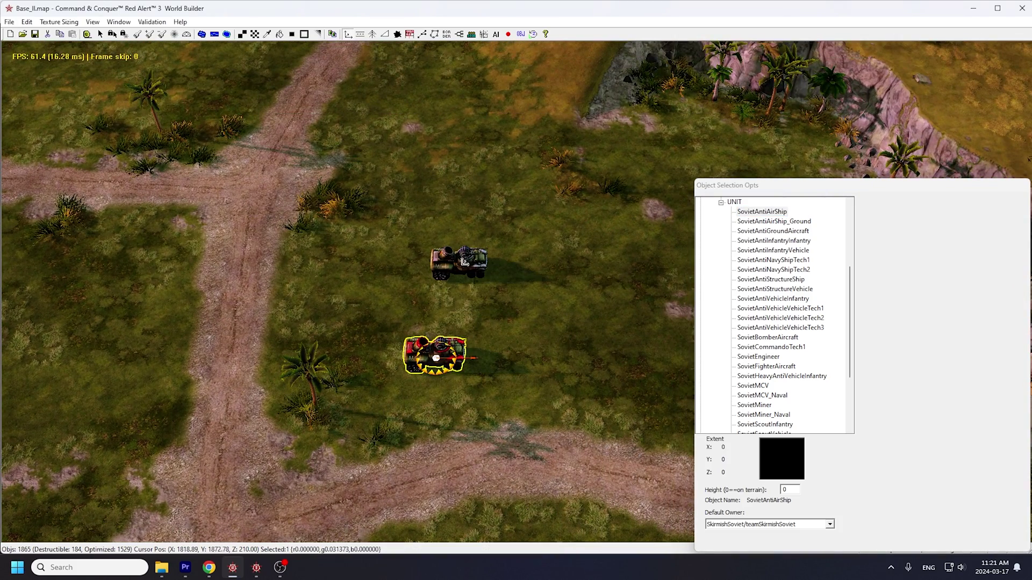
drag(467, 250, 462, 190)
key(Escape)
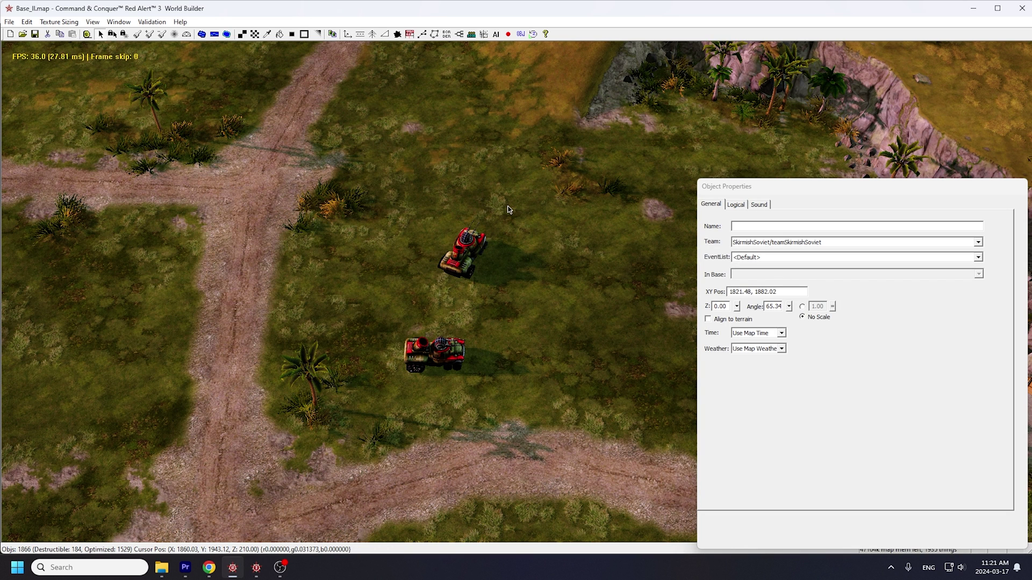
Step: Rotate the southern SovietAntiAirShip with object icons temporarily shown, and change the northern one's angle in its properties
click(456, 348)
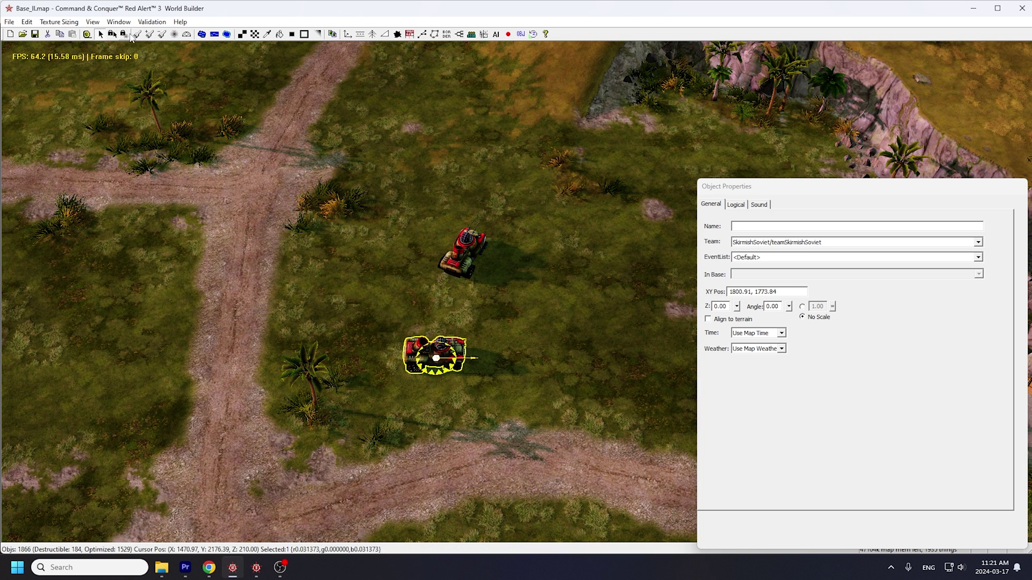
click(92, 22)
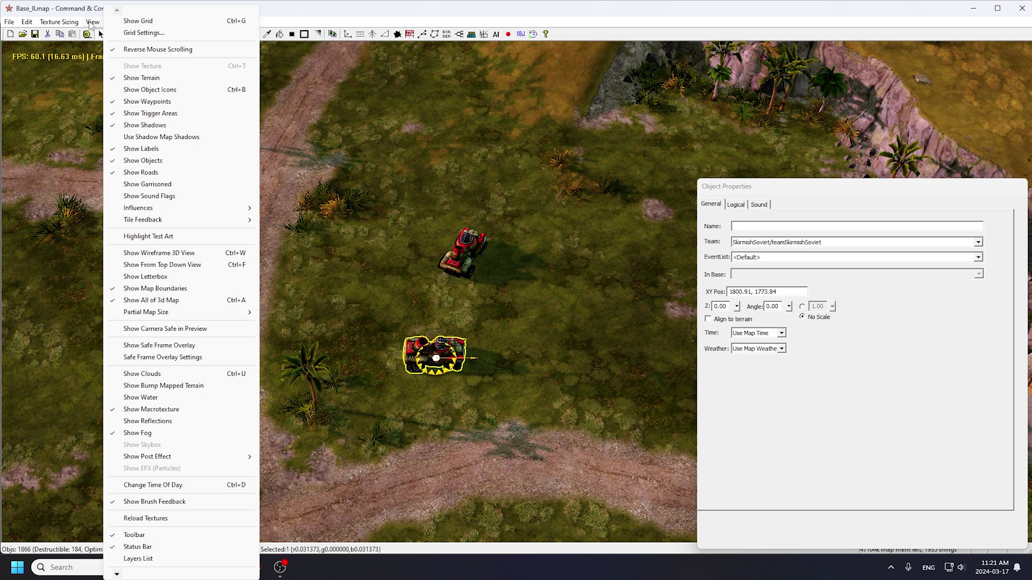
click(138, 90)
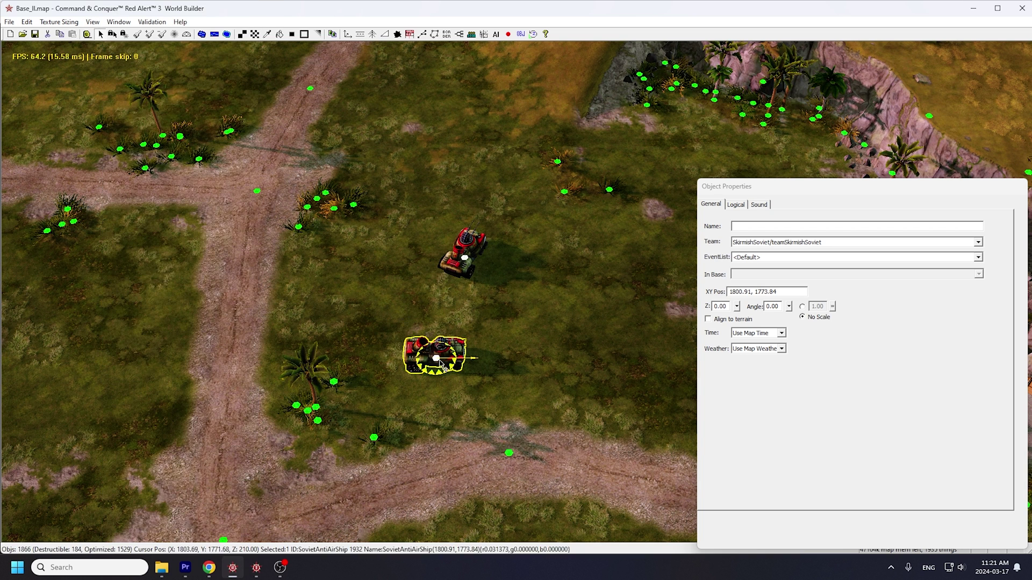
mouse_move(445, 382)
mouse_down()
mouse_move(455, 373)
mouse_move(440, 392)
mouse_move(482, 345)
mouse_move(451, 385)
mouse_up()
click(92, 22)
click(146, 90)
click(462, 258)
mouse_move(790, 306)
mouse_down()
mouse_move(799, 269)
mouse_move(799, 295)
mouse_up()
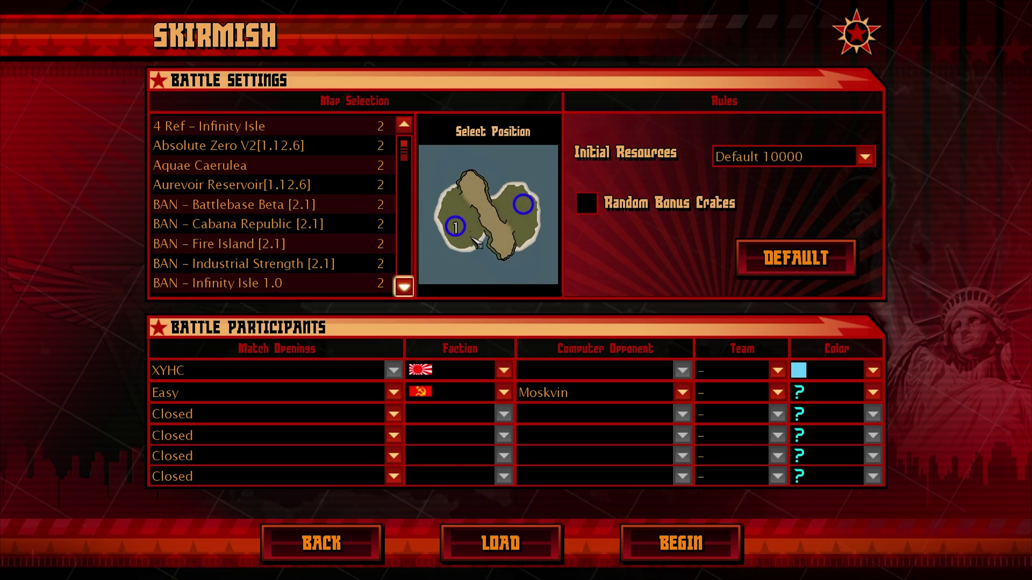
Step: Switch to Red Alert 3, begin the skirmish on the edited map, and examine the two placed Soviet vehicles
click(680, 543)
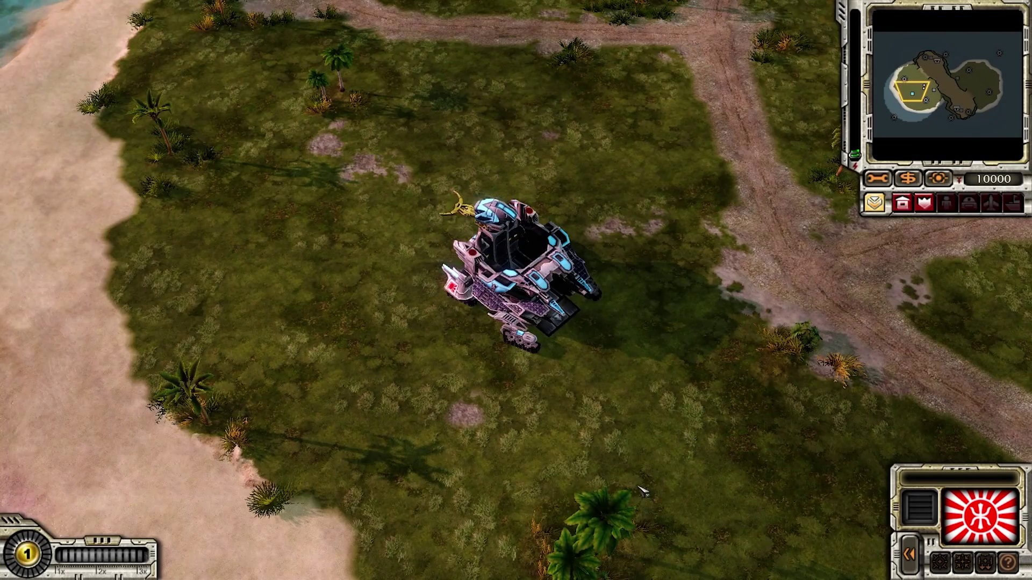
right_drag(638, 487, 699, 444)
scroll(549, 389, up, 3)
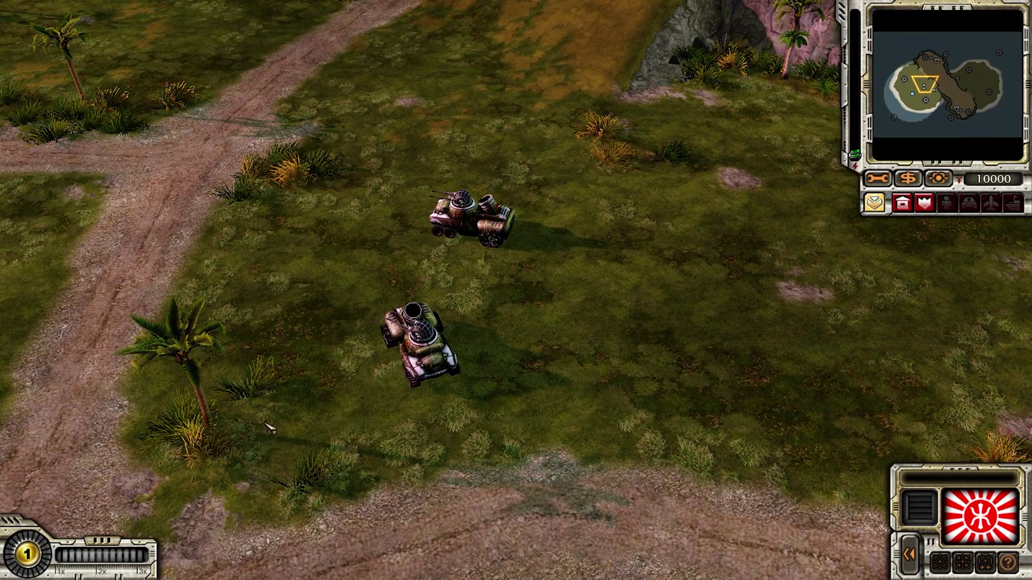
scroll(632, 380, down, 4)
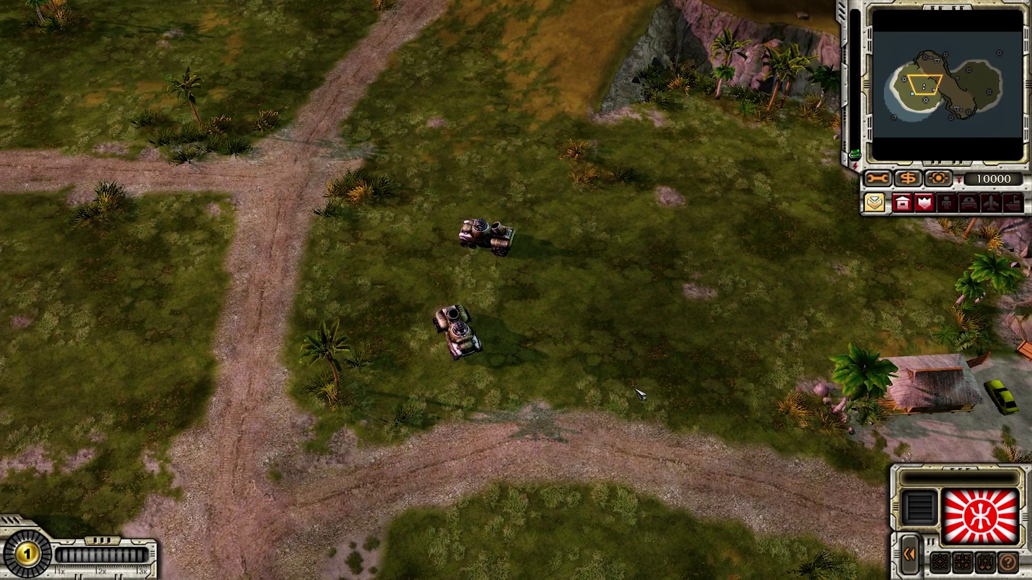
Step: Switch to World Builder and assign the southern Soviet vehicle to the Player_1/teamPlayer_1 team
key(Escape)
key(super)
click(633, 388)
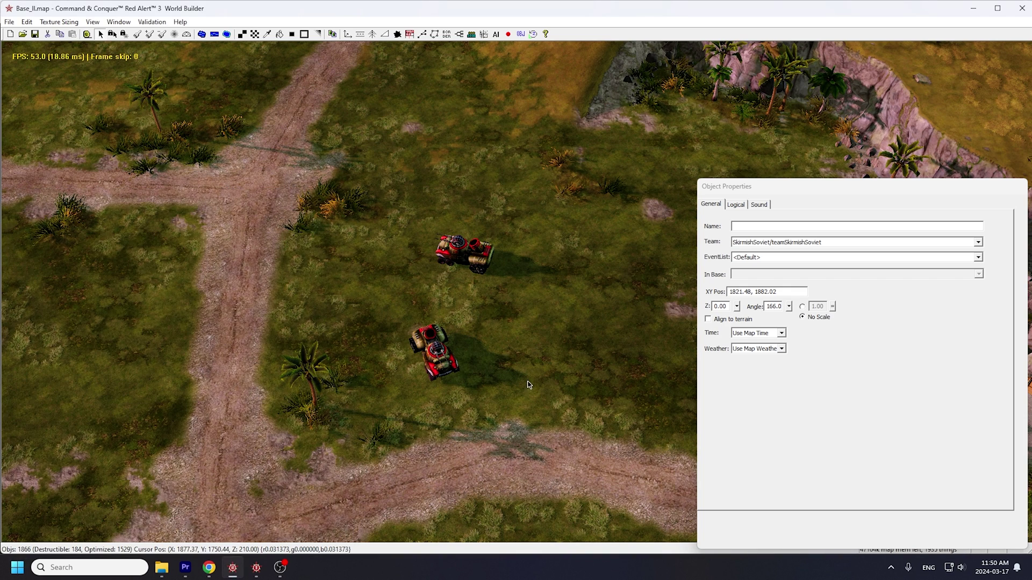
click(438, 351)
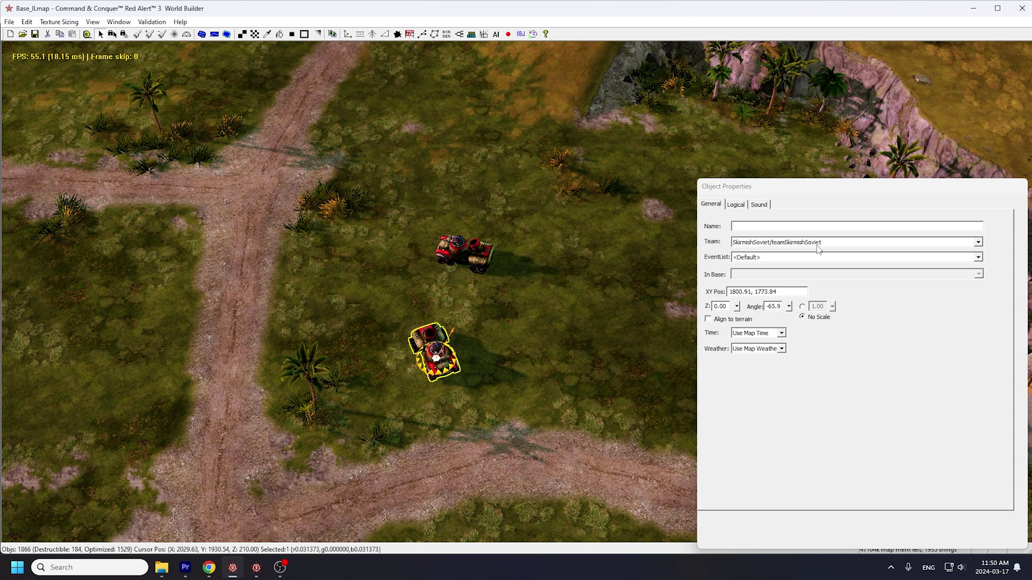
click(978, 243)
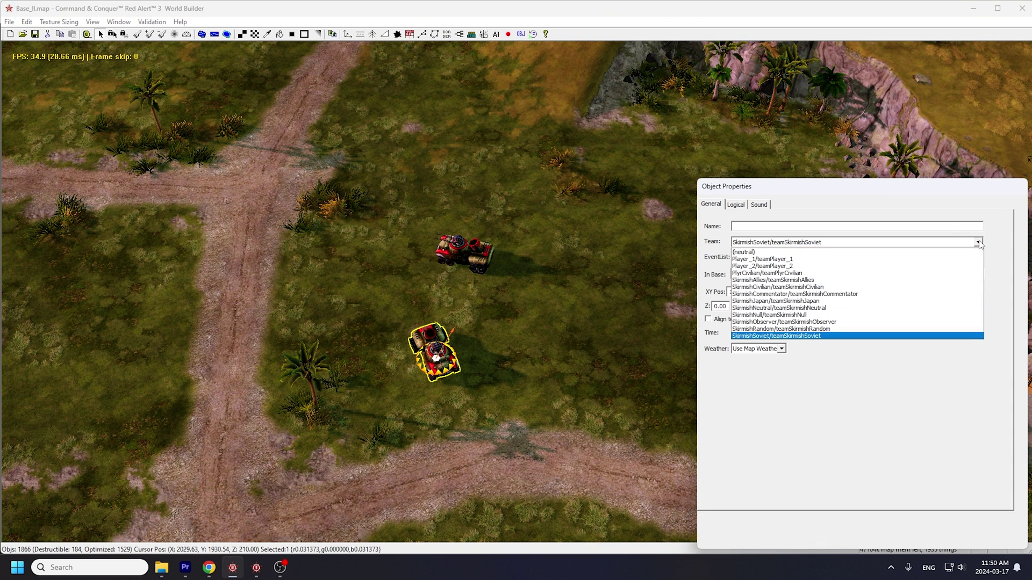
click(807, 259)
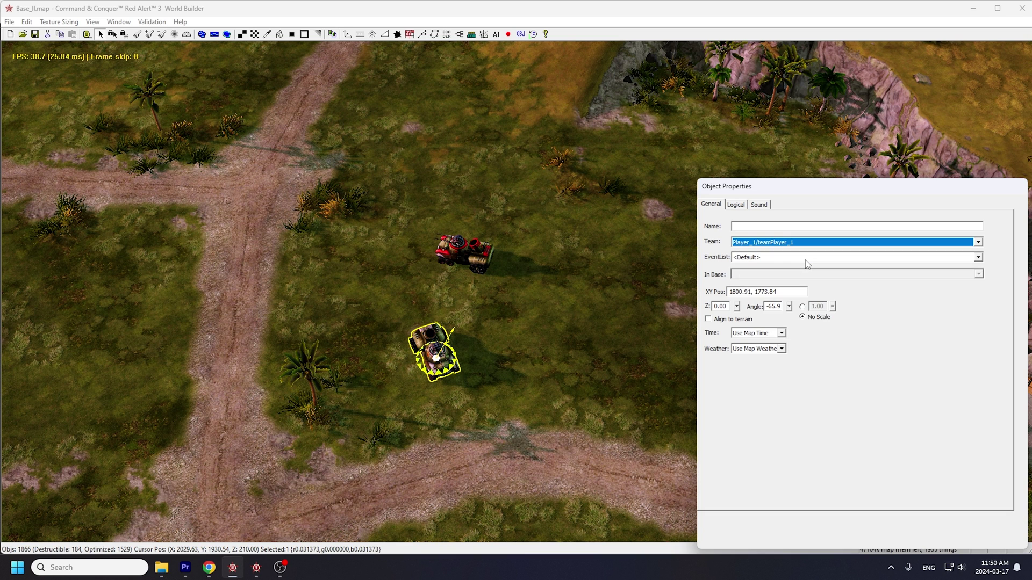
click(458, 398)
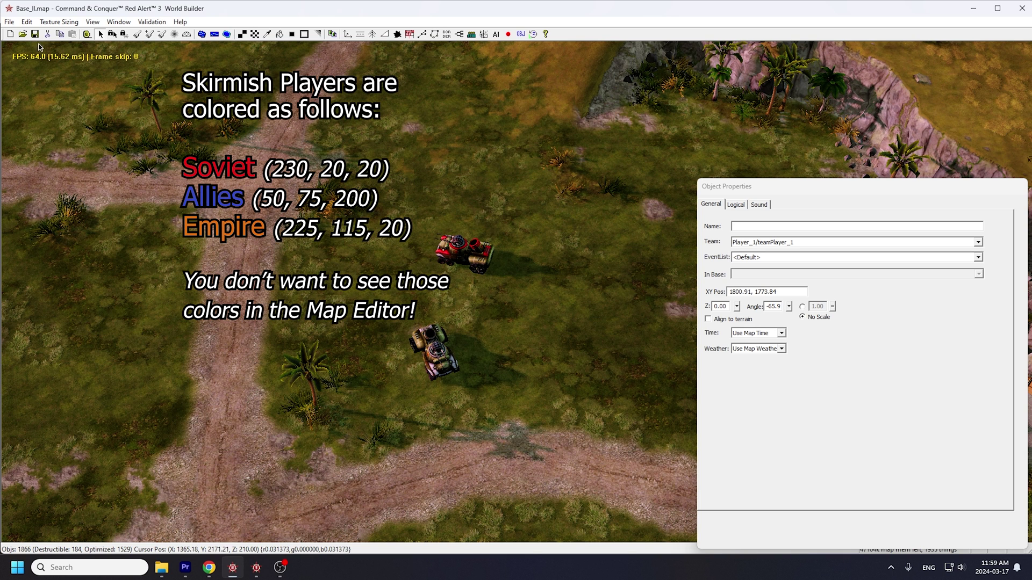
Step: Set Player_1's color to light magenta in the map's player list
click(26, 21)
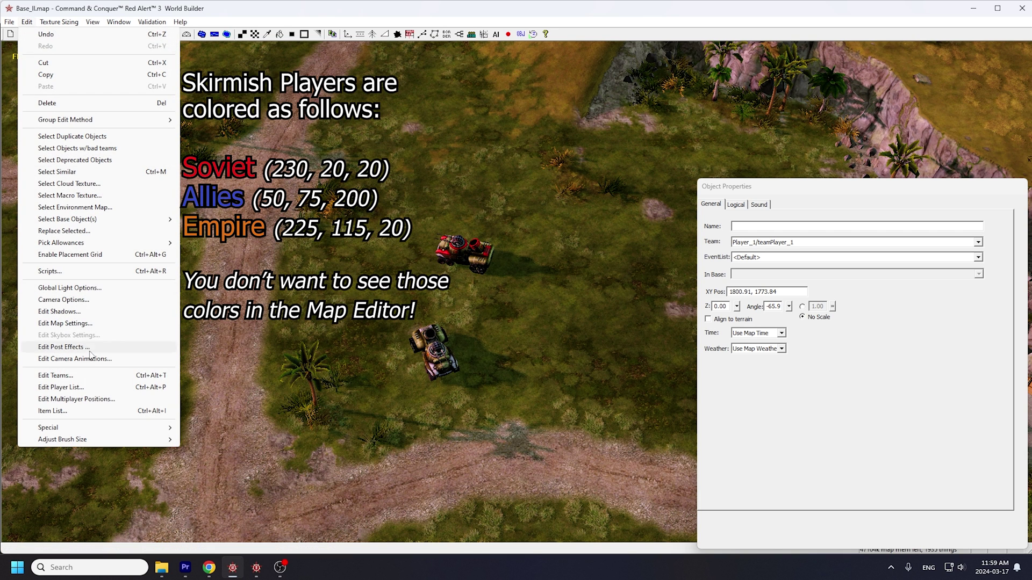
click(60, 387)
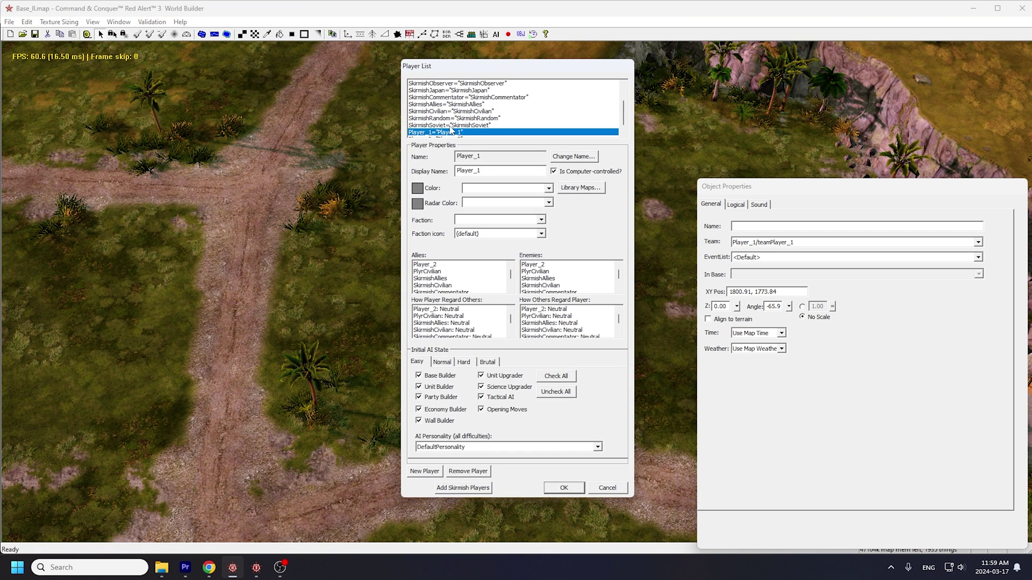
click(422, 191)
click(567, 223)
click(490, 360)
Step: Set Player_2's color to light yellow, apply the player list changes, and select the northern Soviet vehicle
scroll(547, 124, down, 1)
click(458, 133)
click(421, 189)
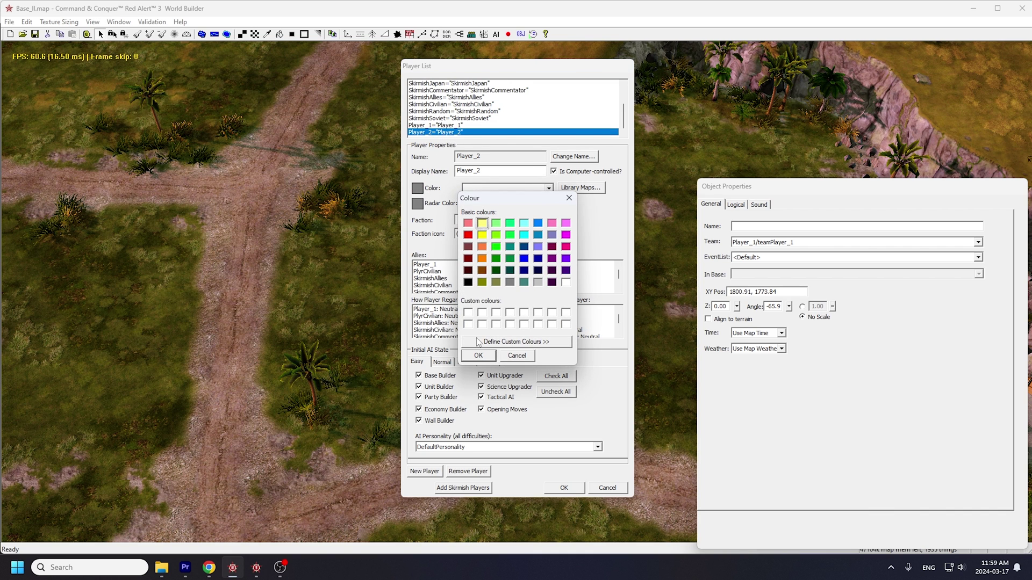
click(479, 356)
click(564, 487)
click(464, 253)
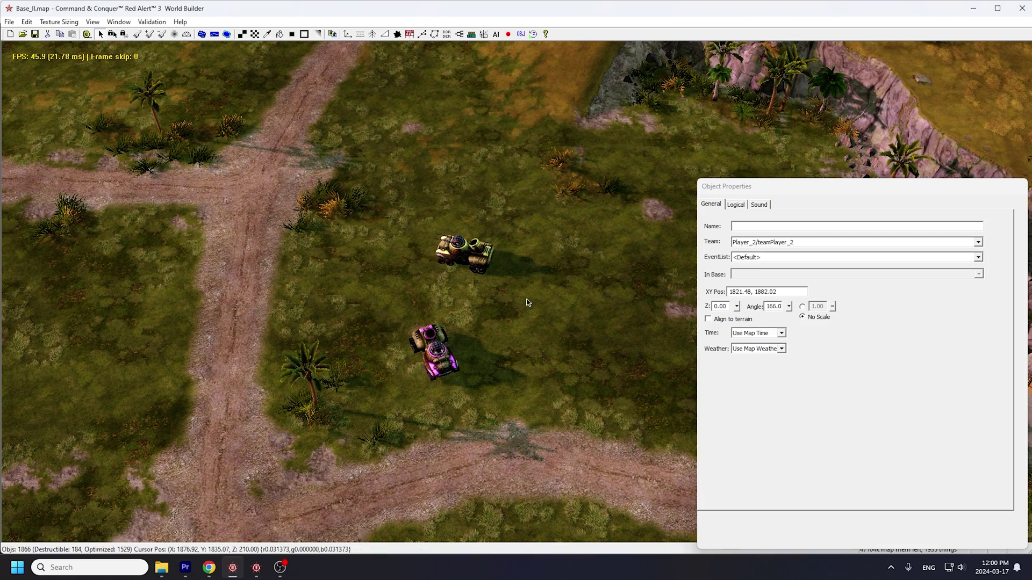
Step: Switch to Red Alert 3 and quit the running battle
scroll(482, 304, up, 4)
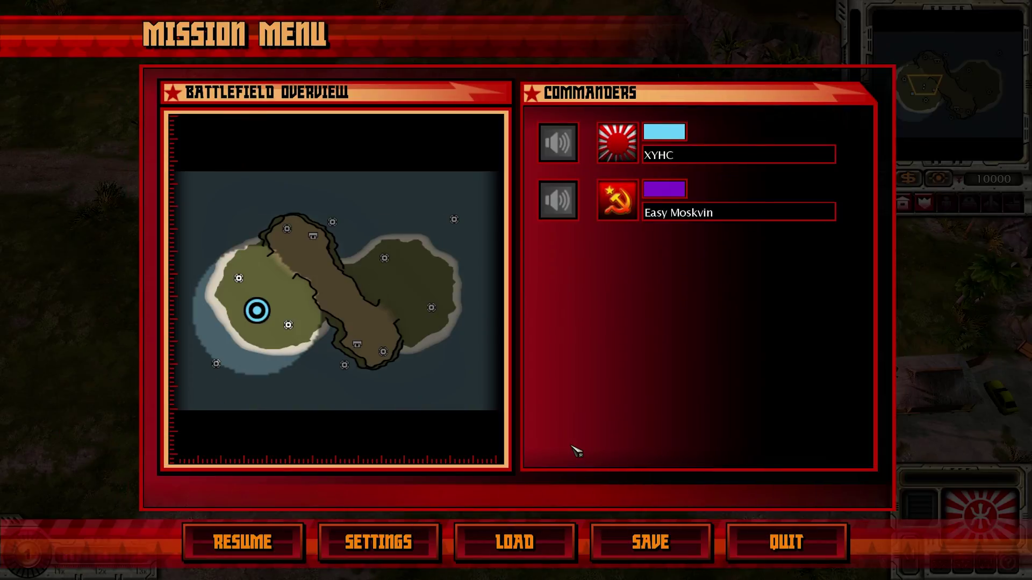
key(Escape)
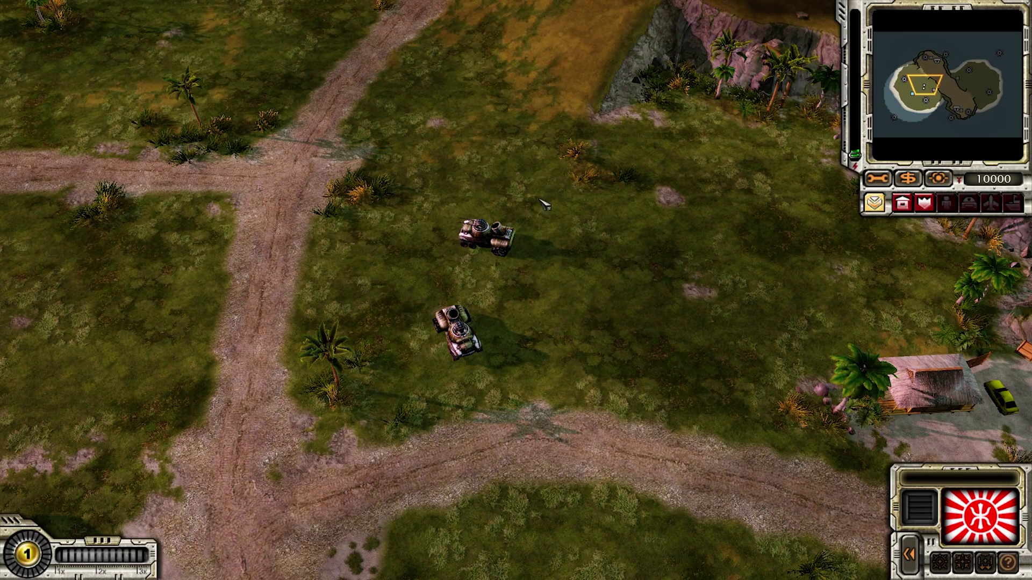
key(Escape)
click(776, 547)
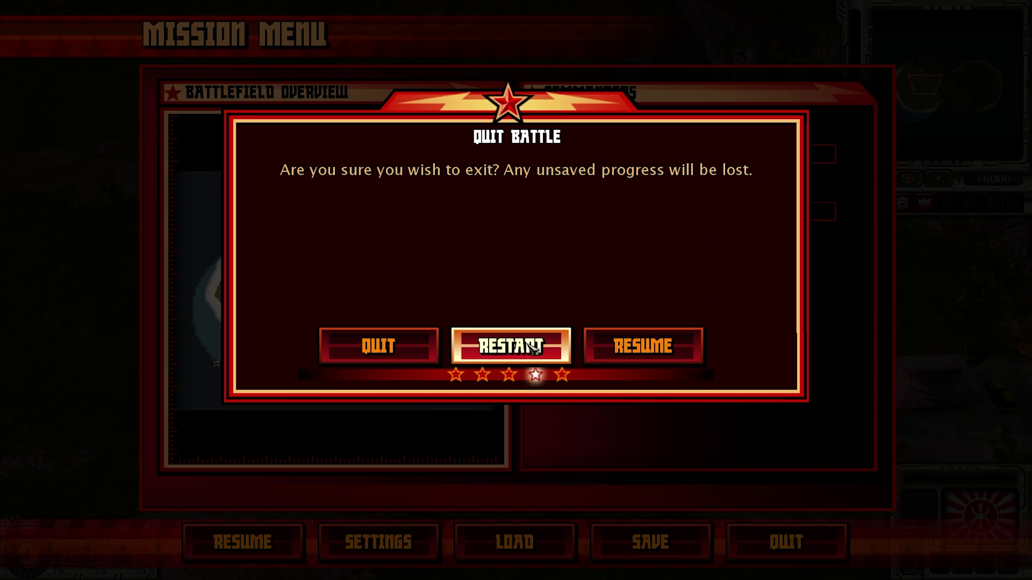
click(415, 359)
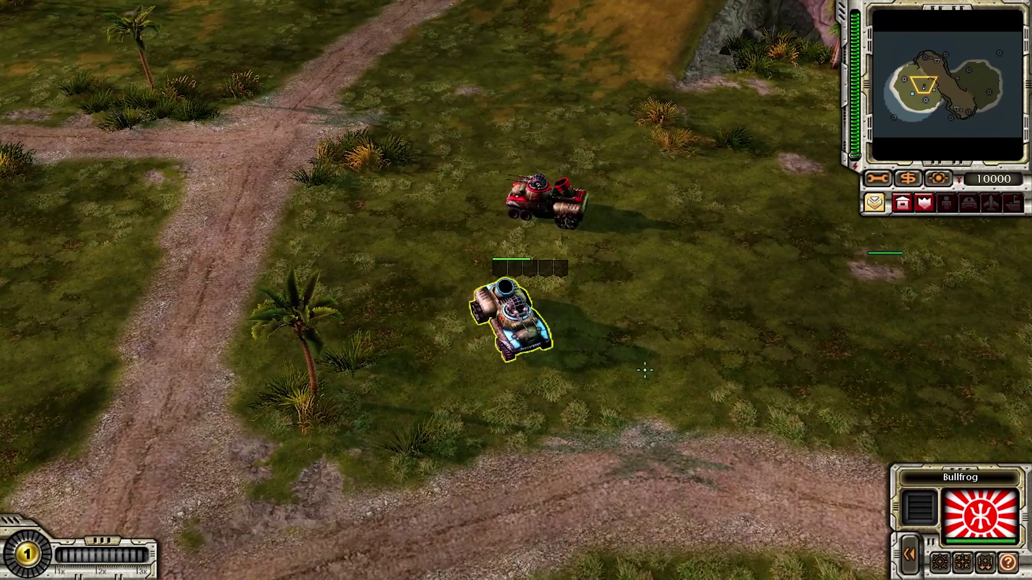
Step: Order the player's own Bullfrog to drive a waypoint route circling the enemy Bullfrog in the new skirmish
alt+right_click(640, 281)
alt+right_click(634, 127)
alt+right_click(434, 131)
alt+right_click(362, 250)
alt+right_click(434, 347)
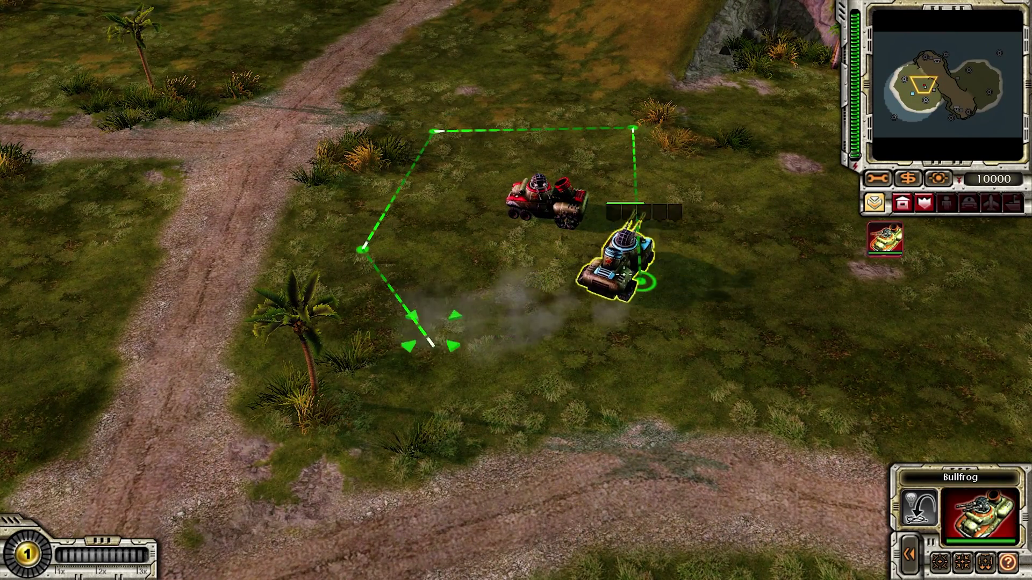
alt+right_click(575, 355)
alt+right_click(627, 249)
alt+right_click(633, 190)
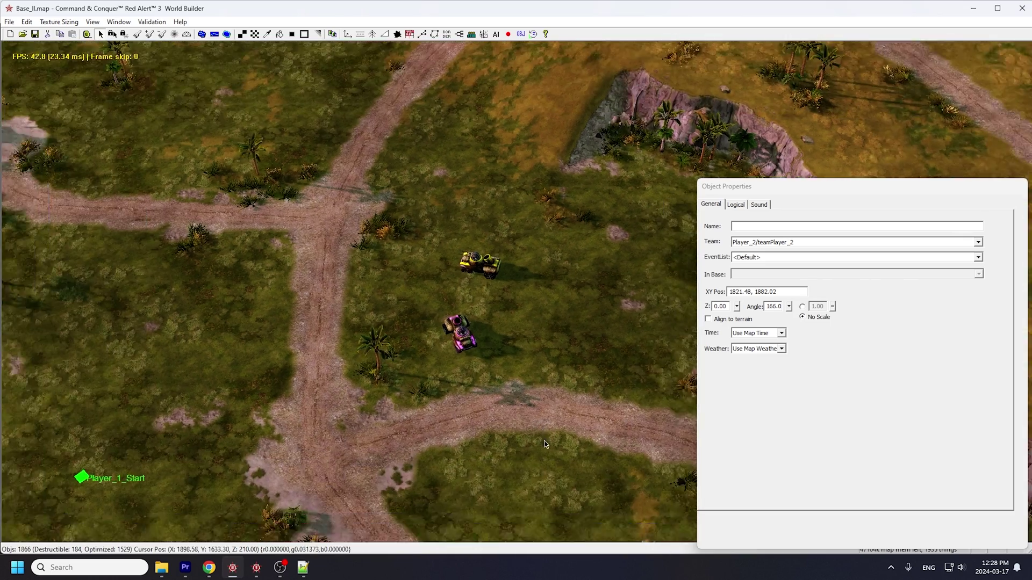
Step: In World Builder, choose AlliedPowerPlant from the Allies structures as the object to place
scroll(545, 445, down, 3)
right_drag(445, 379, 536, 378)
right_click(535, 377)
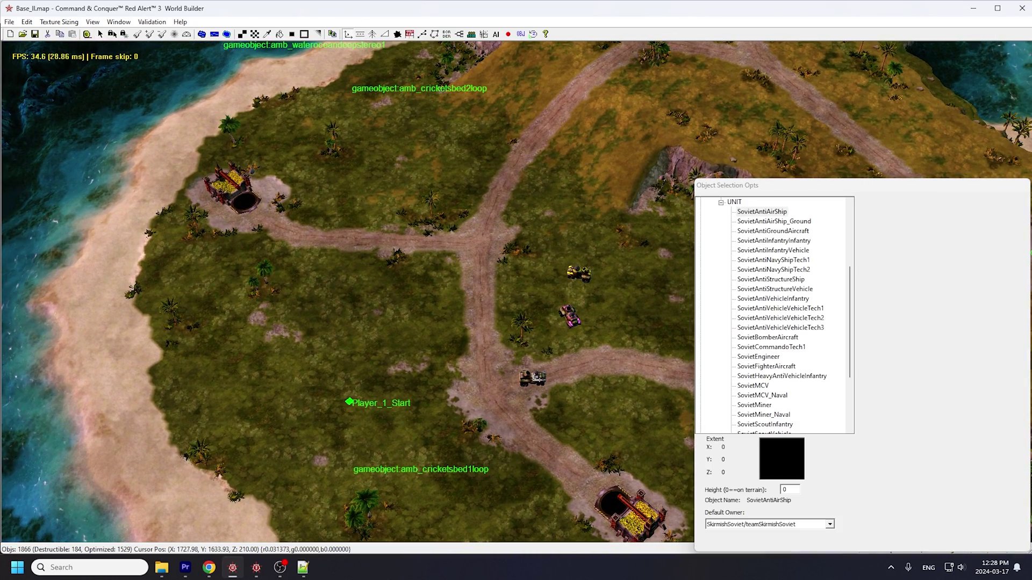
scroll(799, 314, up, 4)
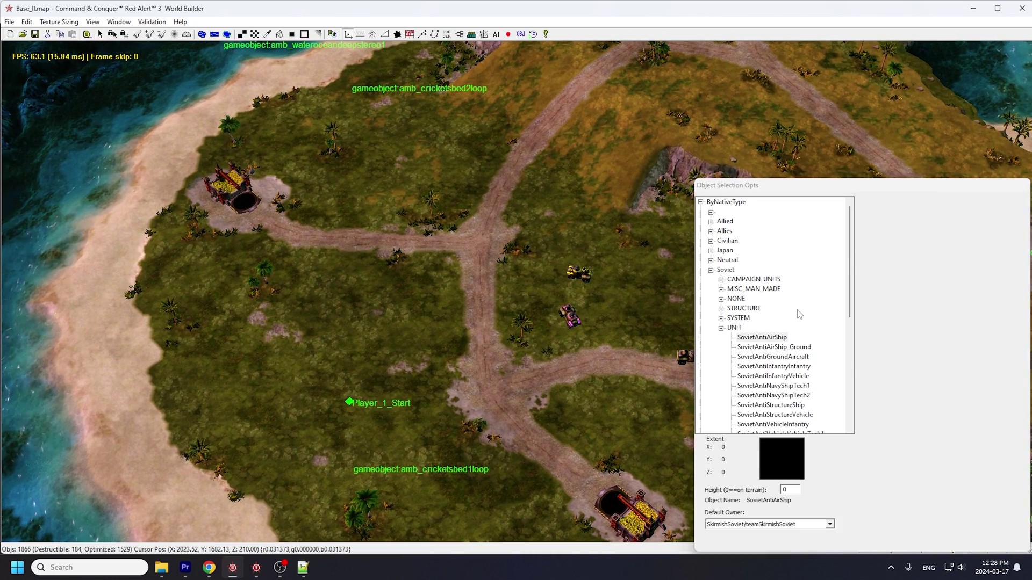
click(711, 231)
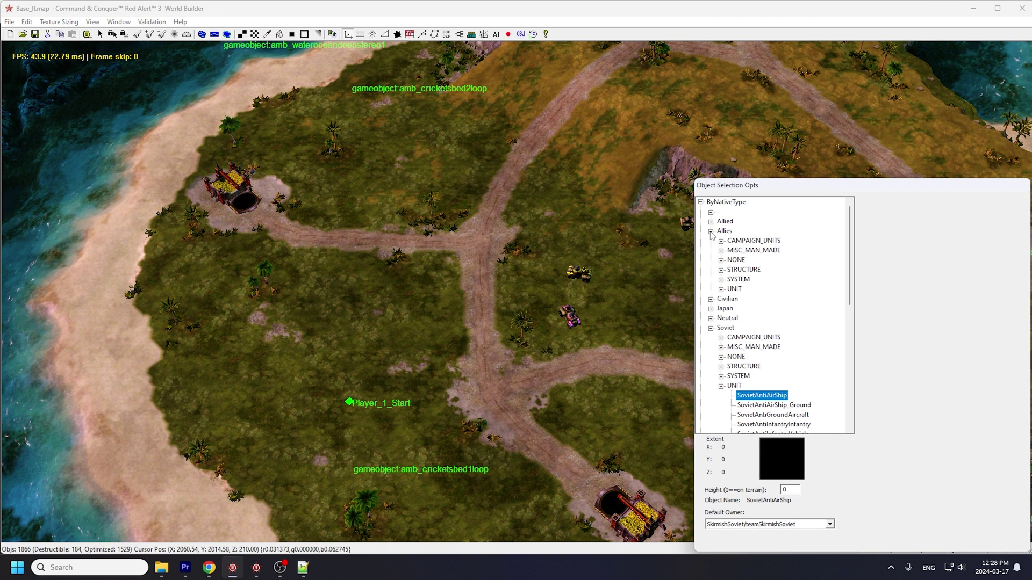
click(721, 270)
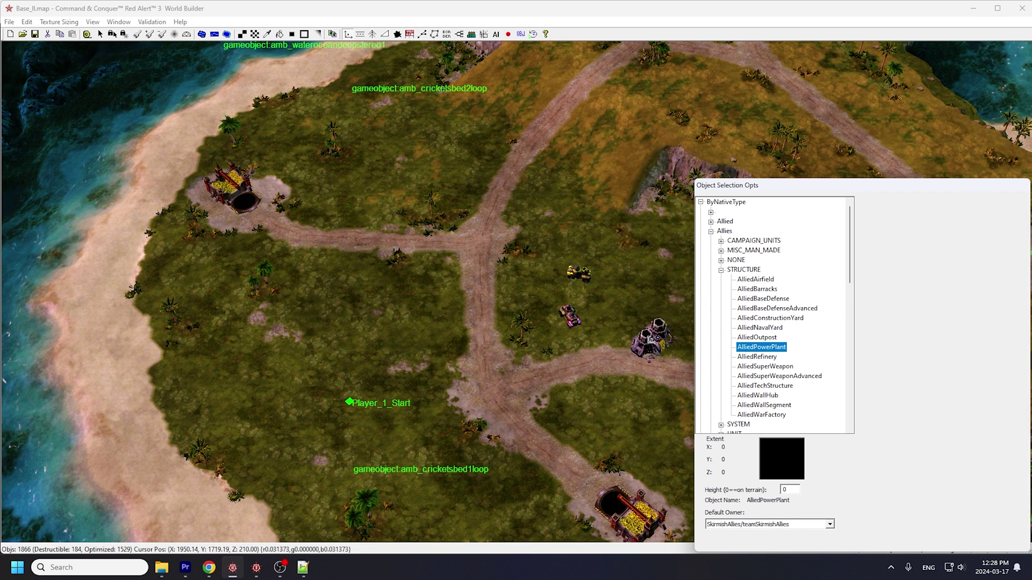
Step: Place three AlliedPowerPlant structures freely around the northern road junction, then undo the placements
click(468, 295)
click(445, 232)
click(511, 221)
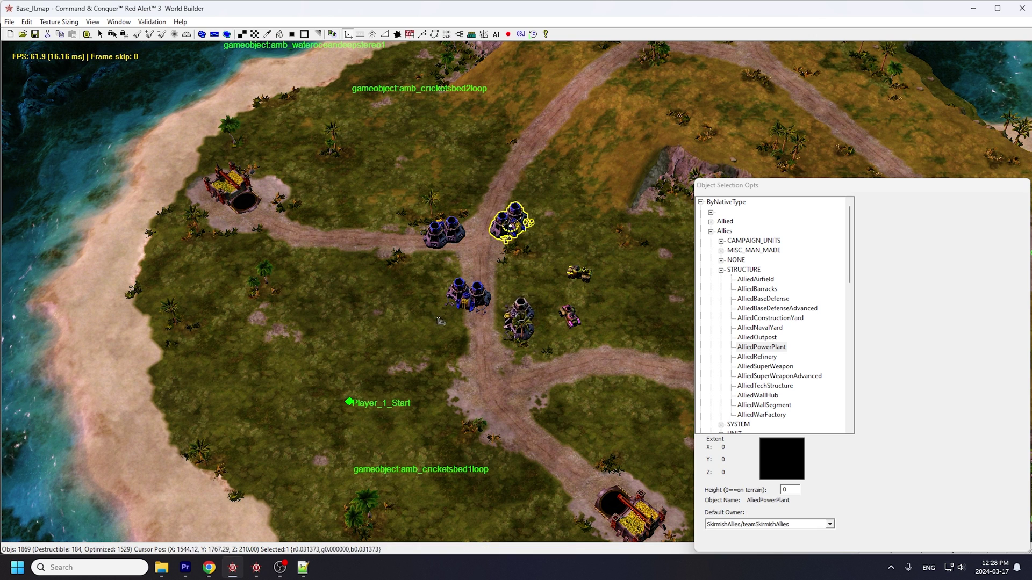
drag(440, 320, 441, 325)
key(ctrl+z)
key(ctrl+z)
key(ctrl+z)
key(ctrl+z)
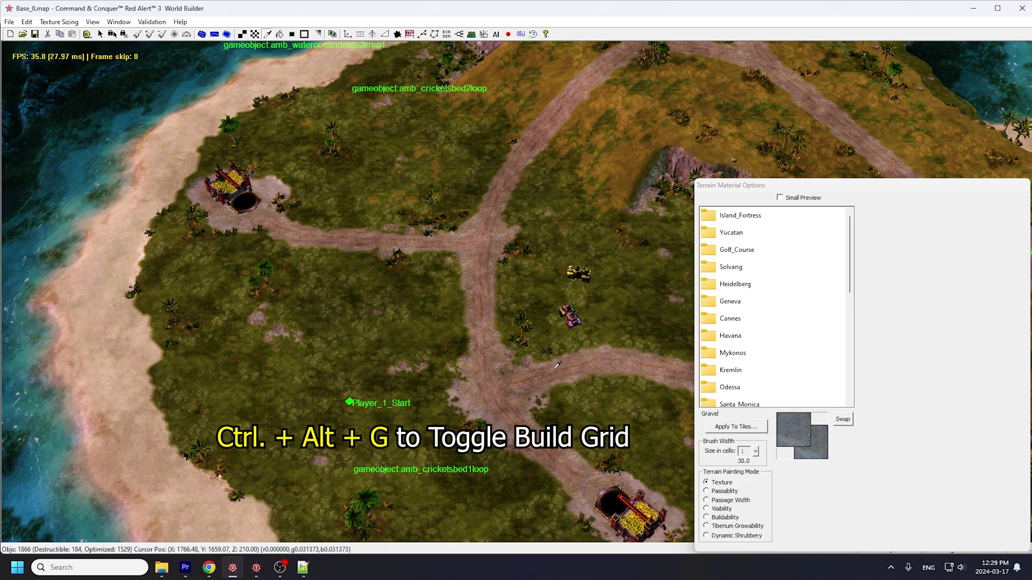
Step: Enable the placement grid, place AlliedPowerPlant structures on it, and move the one at the road junction west
key(ctrl+alt+g)
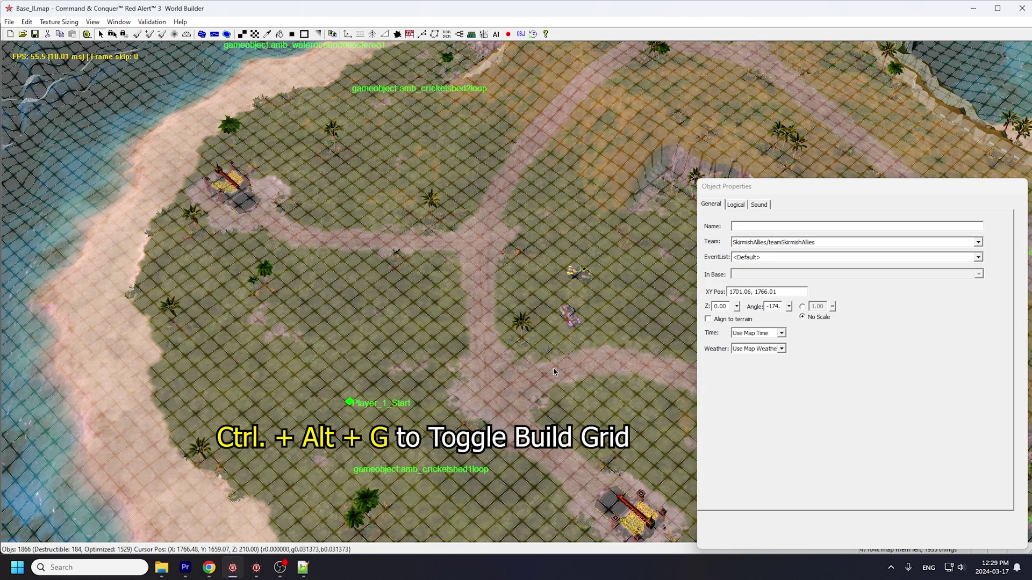
key(o)
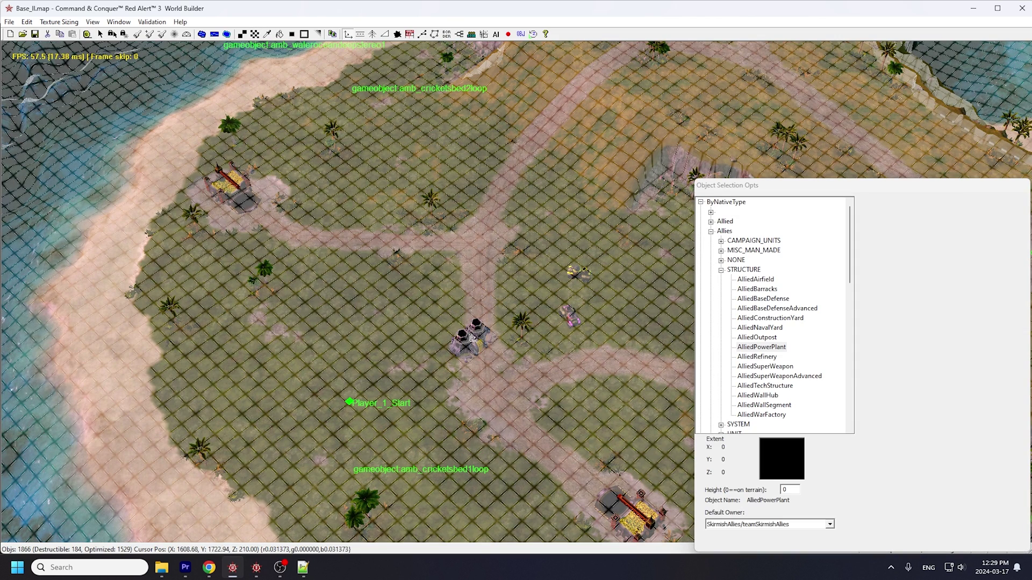
click(470, 277)
key(s)
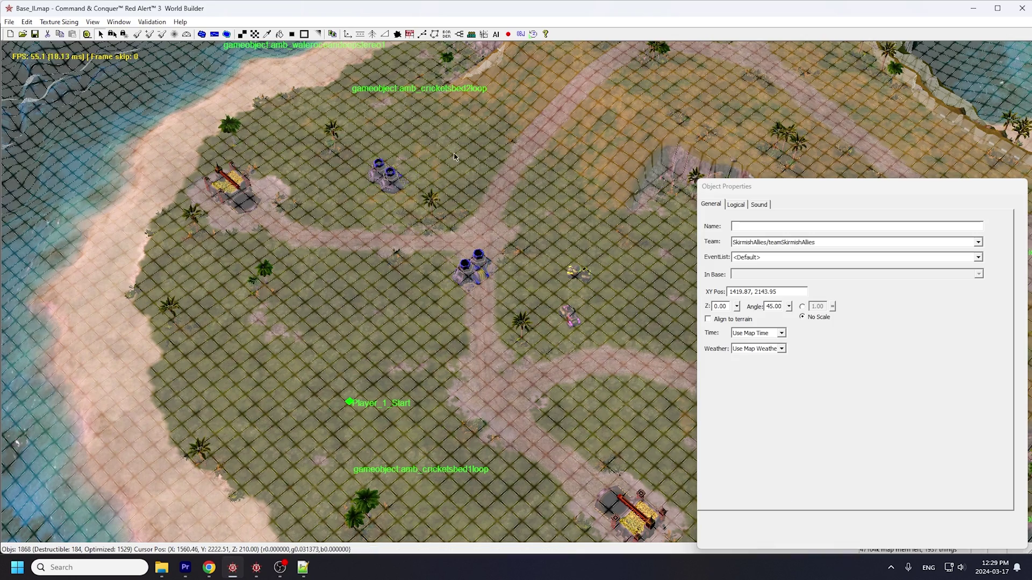
drag(473, 274, 307, 259)
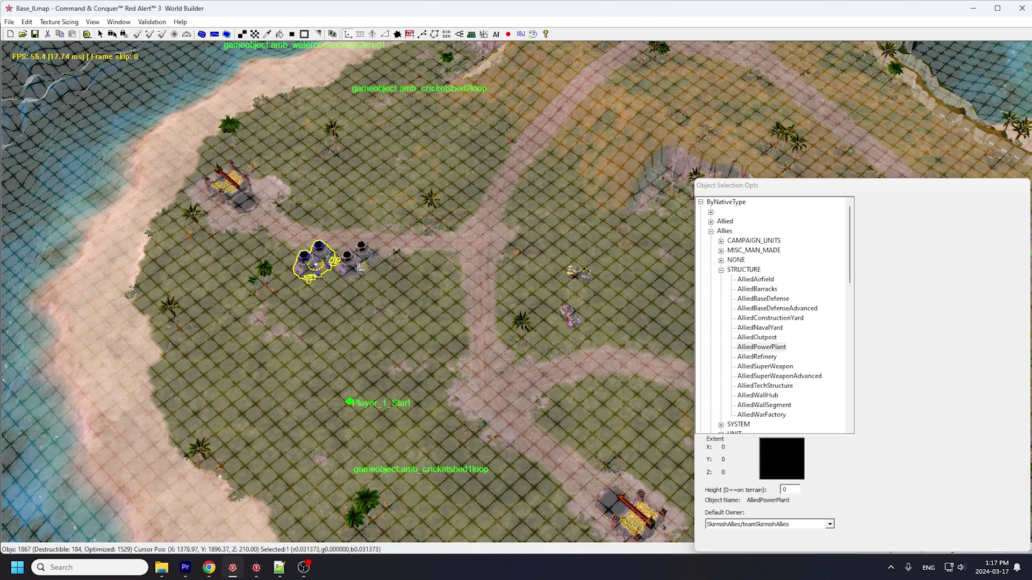
Step: Place an AlliedRefinery against the power plant, with its docking side toward the northwestern ore mine
click(757, 356)
scroll(437, 320, up, 3)
click(436, 320)
key(Escape)
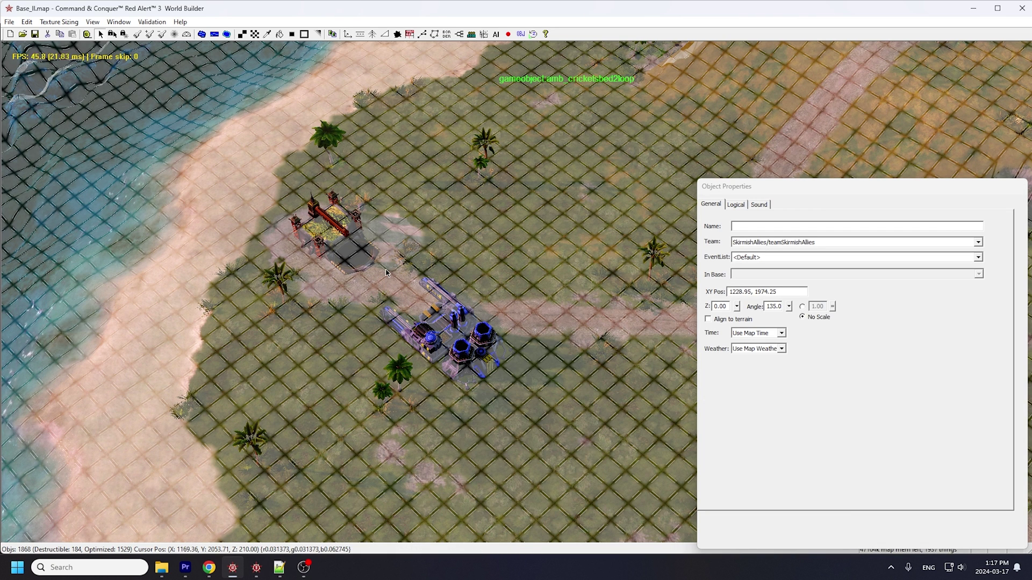
Step: Assign both the refinery and the power plant to the Player_1/teamPlayer_1 team
click(436, 322)
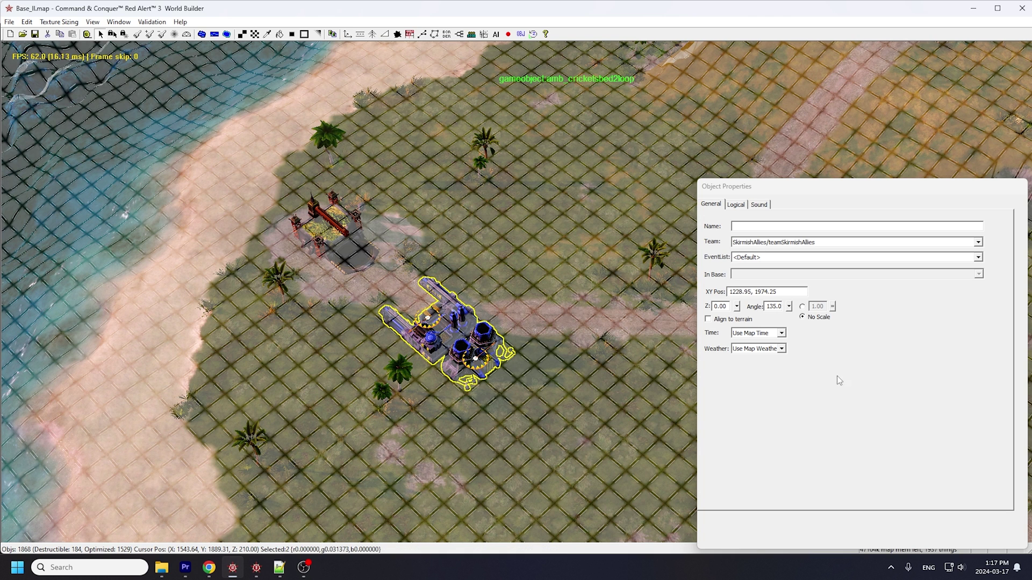
click(980, 243)
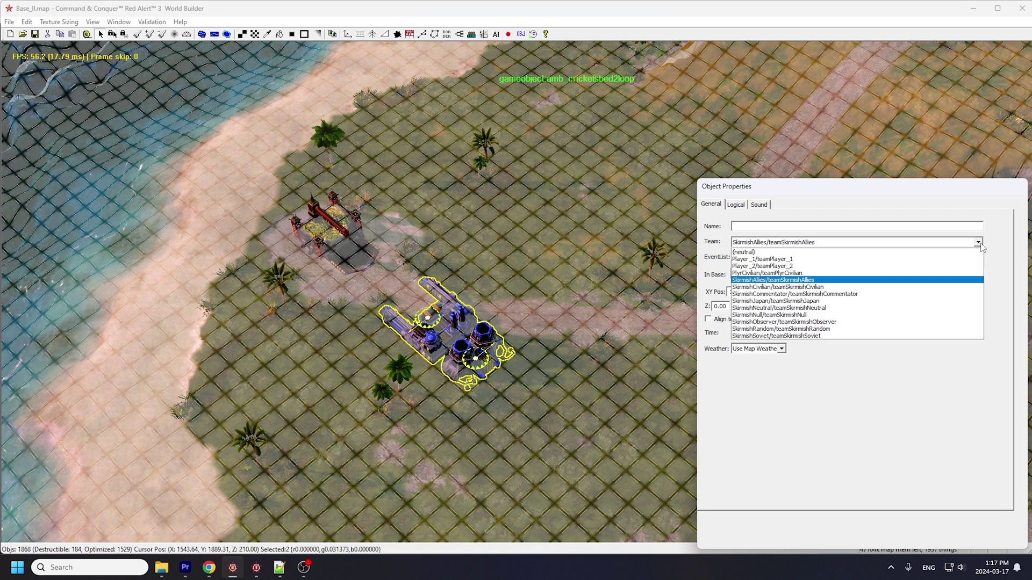
click(943, 260)
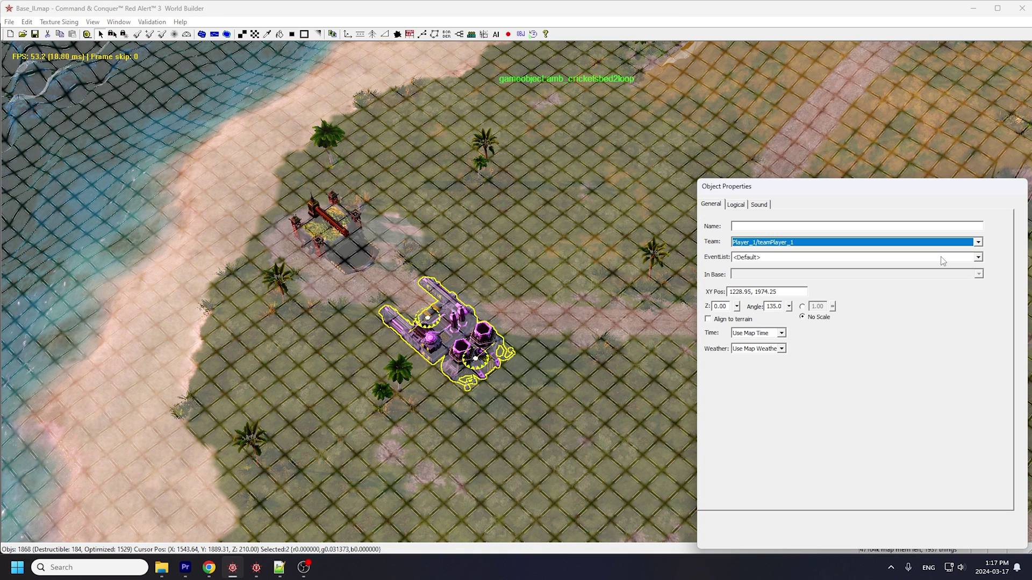
click(652, 352)
Step: Choose AlliedBaseDefense as the object to place and set its default owner to Player_1/teamPlayer_1
right_drag(652, 352, 488, 387)
key(o)
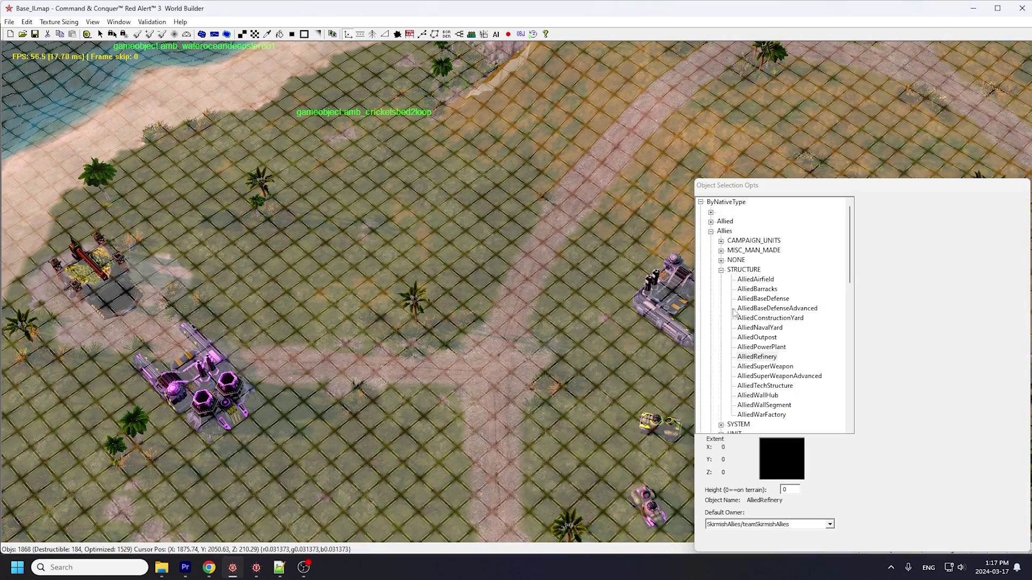
click(769, 299)
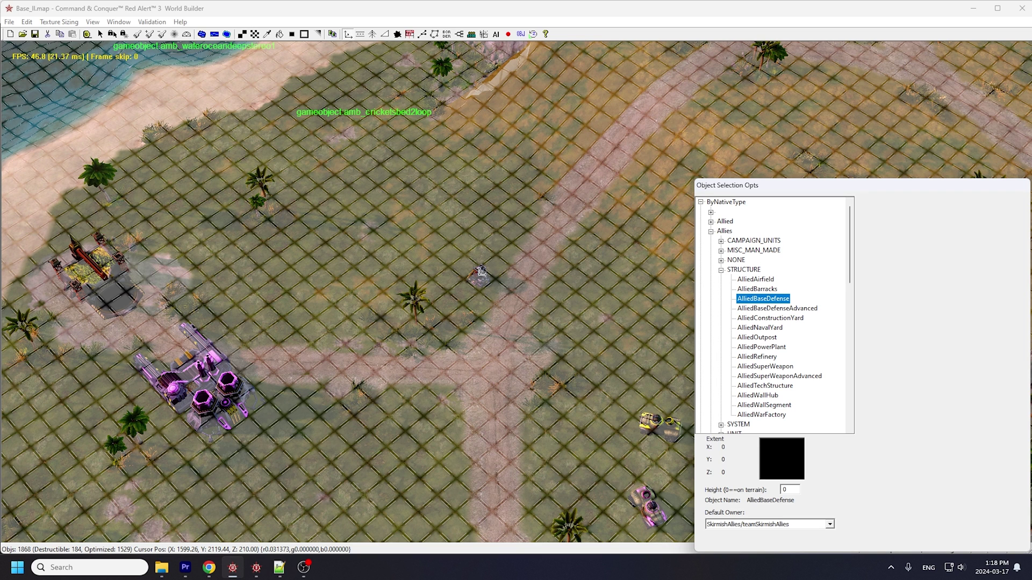
click(830, 524)
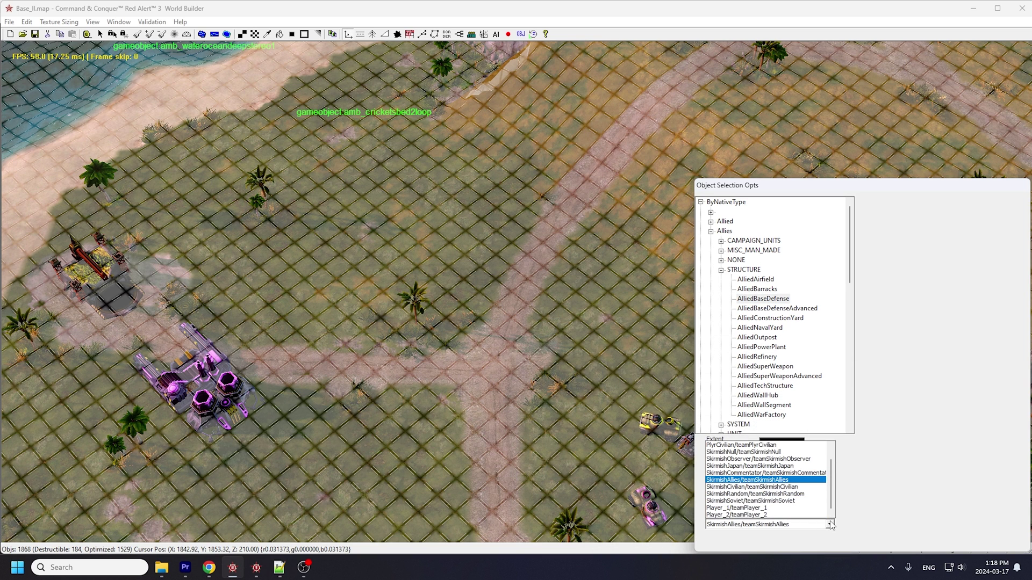
click(800, 508)
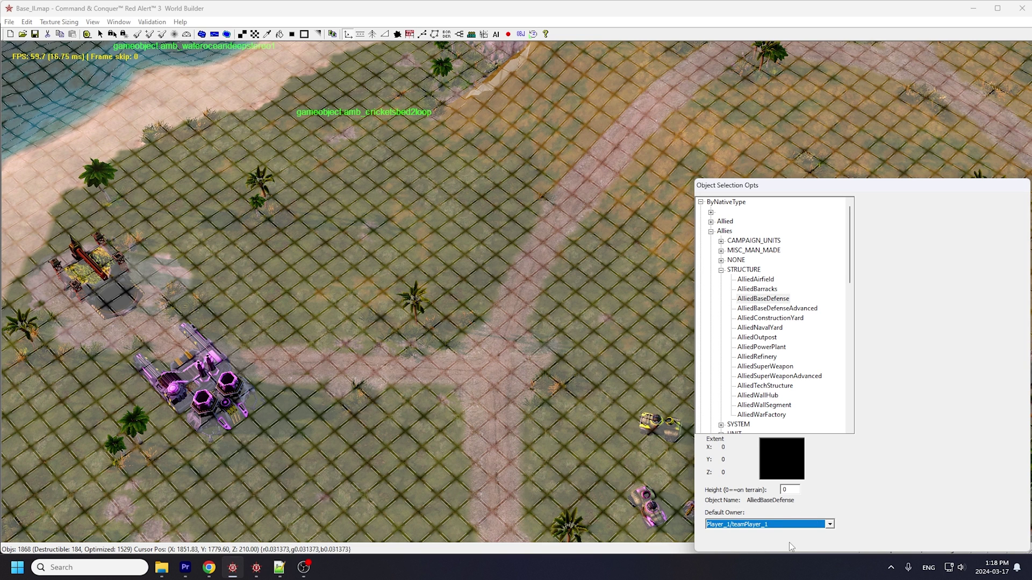
Step: Place four AlliedBaseDefense turrets in a cluster on the grass northeast of the refinery
click(418, 255)
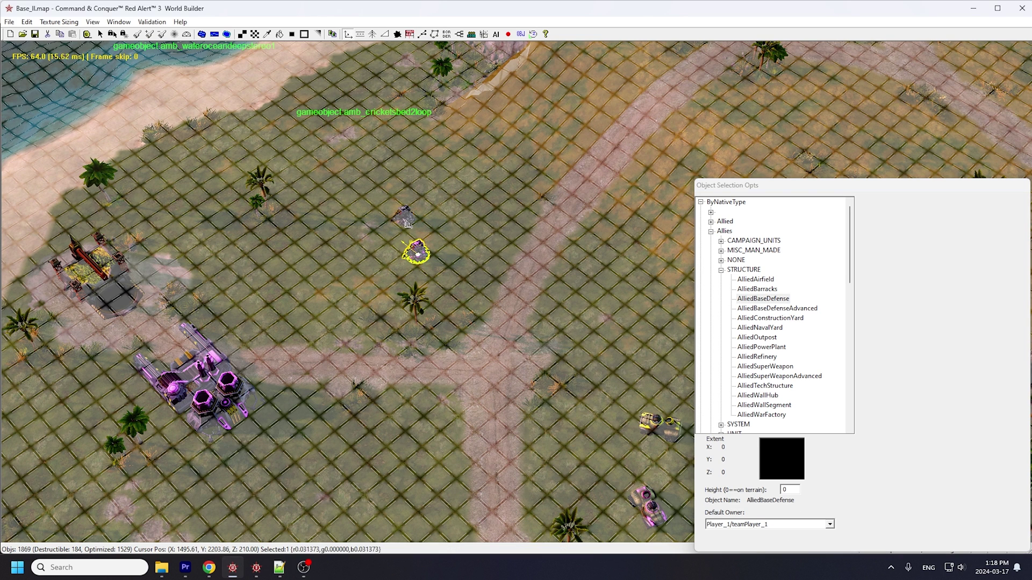
click(405, 221)
click(392, 186)
click(359, 208)
Step: Copy the four base defense turrets as a group and paste three more groups to the east
click(101, 34)
drag(333, 161, 443, 276)
key(ctrl+c)
key(ctrl+v)
key(ctrl+v)
key(ctrl+v)
key(ctrl+v)
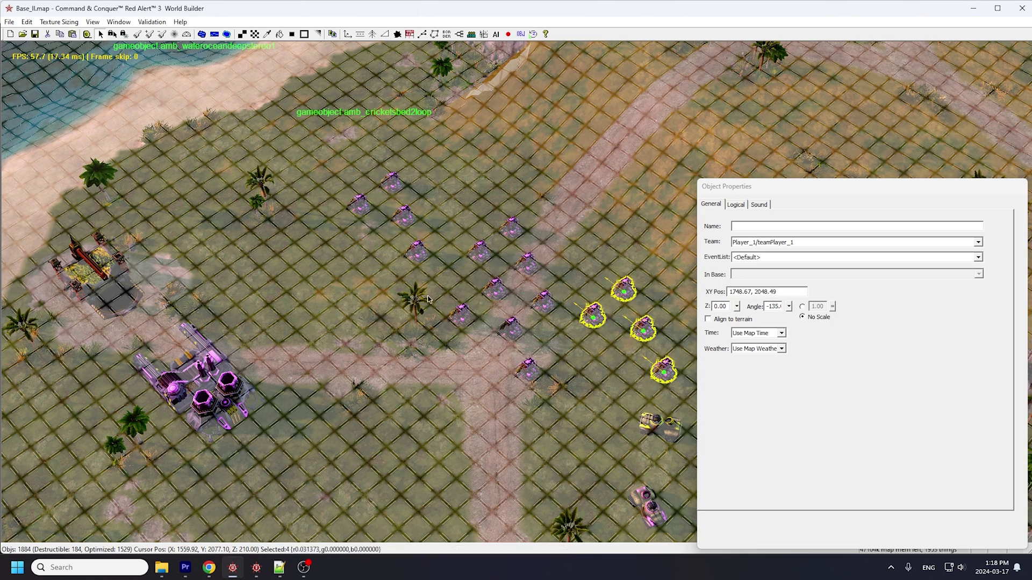
Step: Rearrange the base defense turret groups and add one more group of four on the grass northeast of the refinery
drag(358, 271, 326, 271)
drag(336, 266, 365, 161)
drag(396, 316, 411, 130)
drag(527, 371, 578, 356)
Step: Copy the power plant beside the refinery and paste six copies in a diagonal row between the refinery and the turrets
click(224, 407)
key(ctrl+c)
key(ctrl+v)
key(ctrl+v)
key(ctrl+v)
key(ctrl+v)
key(ctrl+v)
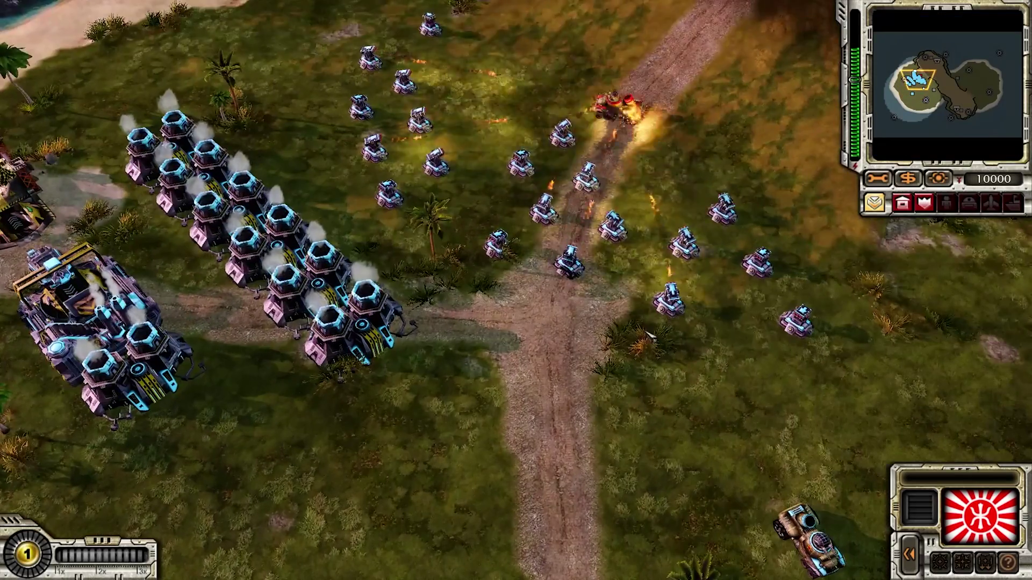
Step: Set the waypoint type of both Player_1_Start and Player_2_Start to Beacon
right_drag(632, 392, 643, 359)
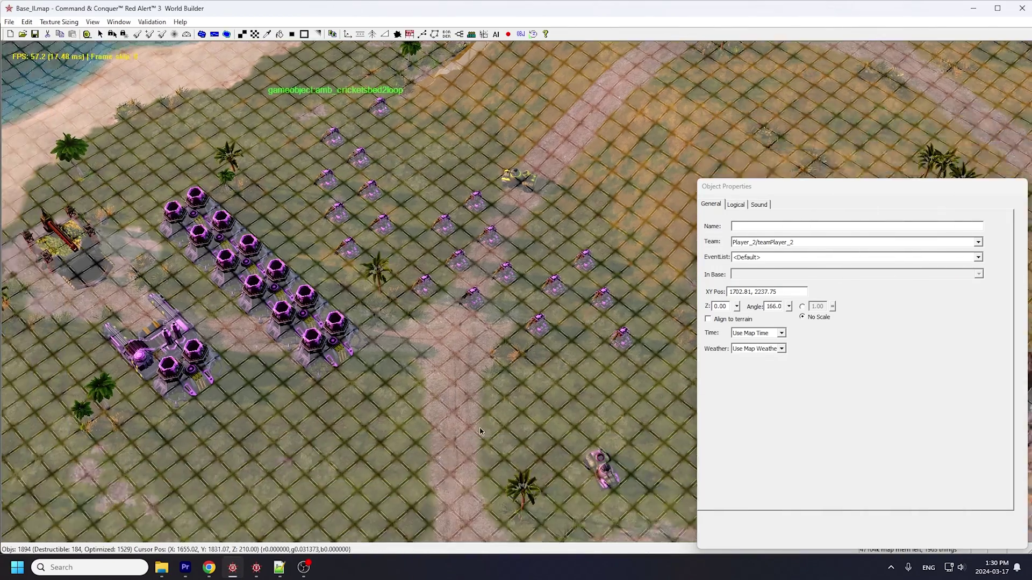
right_drag(480, 431, 486, 268)
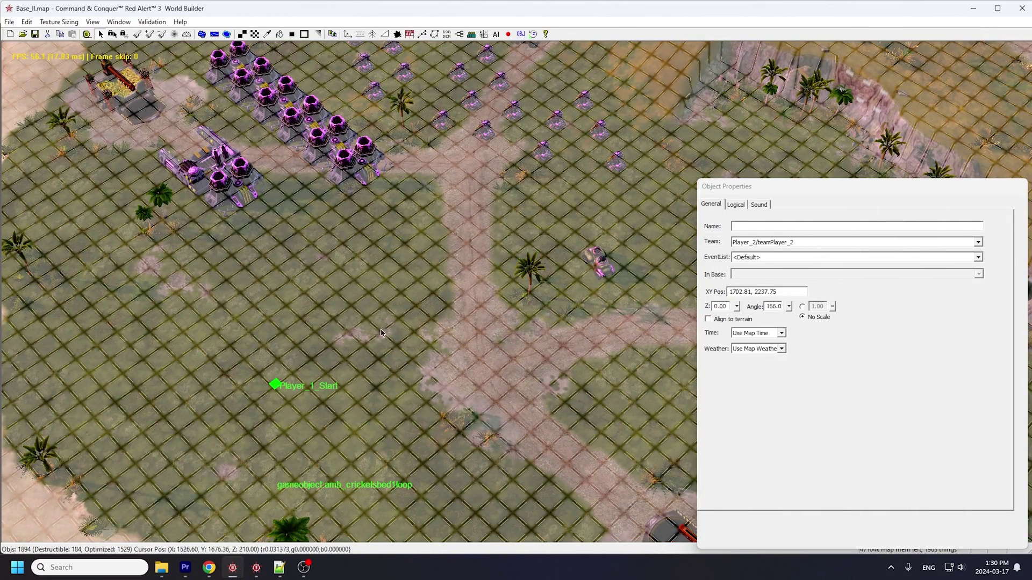
click(275, 388)
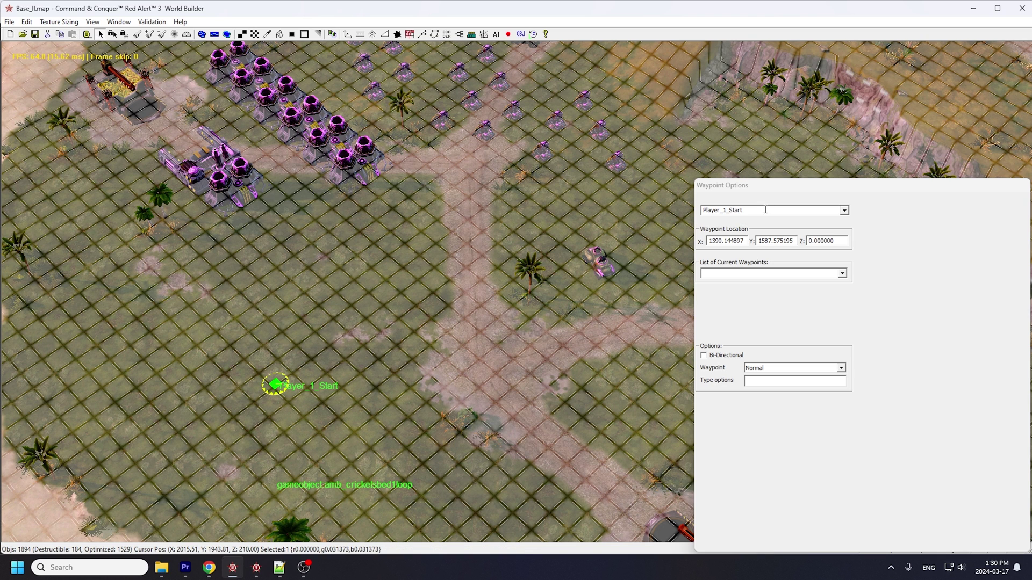
click(841, 368)
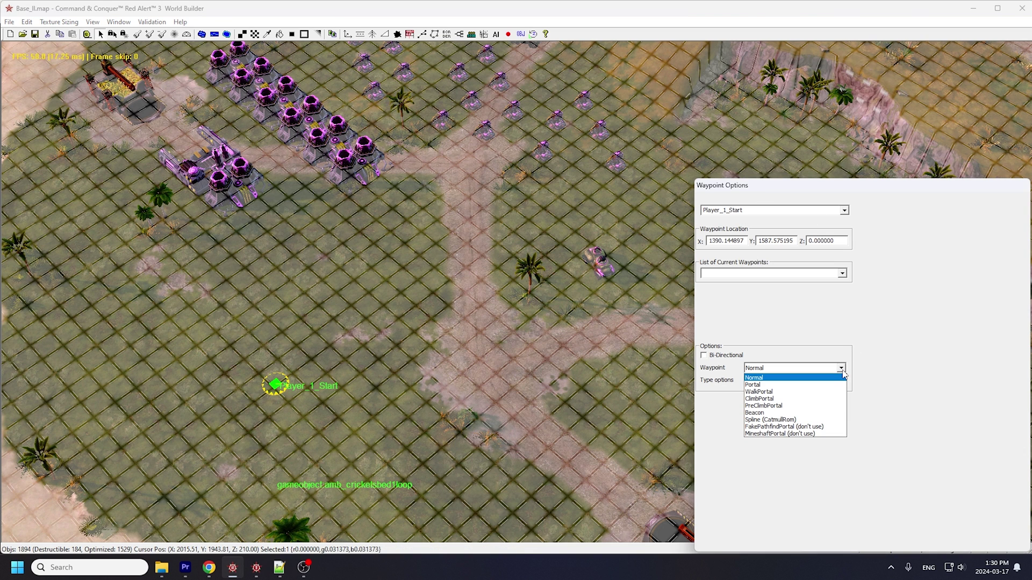
click(755, 413)
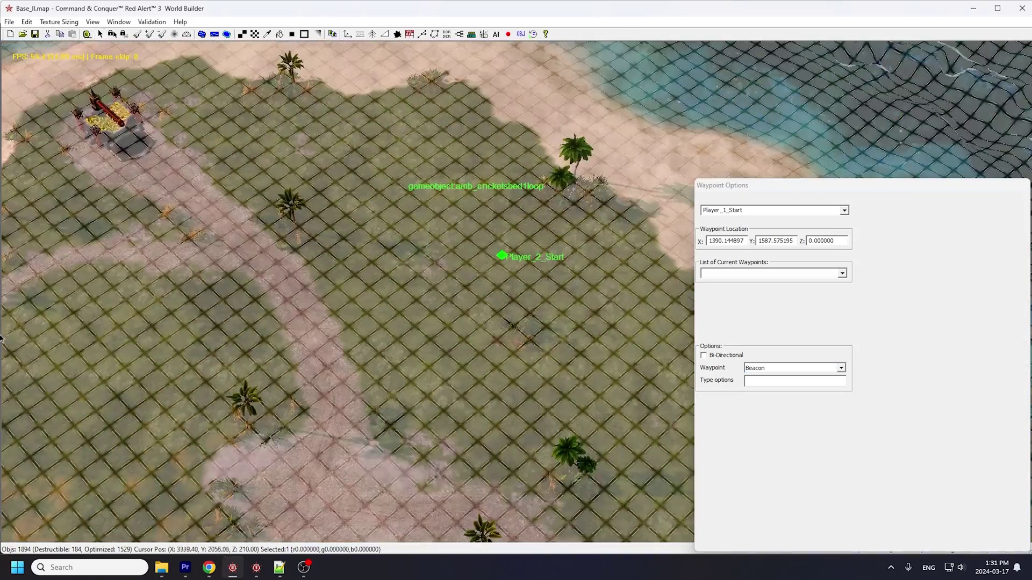
click(841, 369)
click(756, 413)
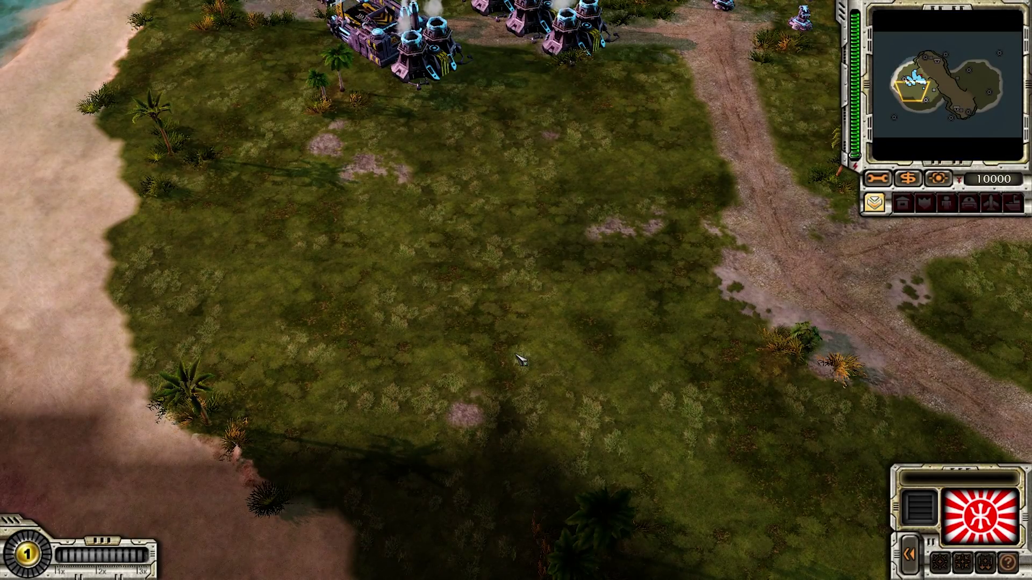
right_drag(516, 355, 555, 334)
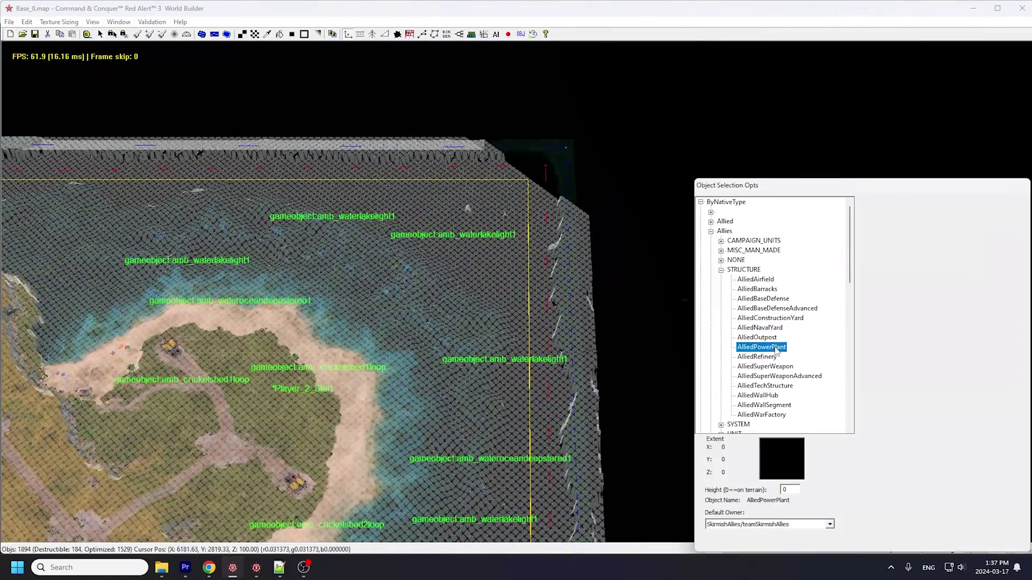
Step: Place an AlliedPowerPlant outside the playable border at the map's far northeast corner and assign it to Player_2/teamPlayer_2
scroll(645, 290, up, 6)
right_drag(607, 268, 428, 360)
click(359, 497)
right_click(428, 360)
click(439, 336)
click(979, 243)
click(800, 264)
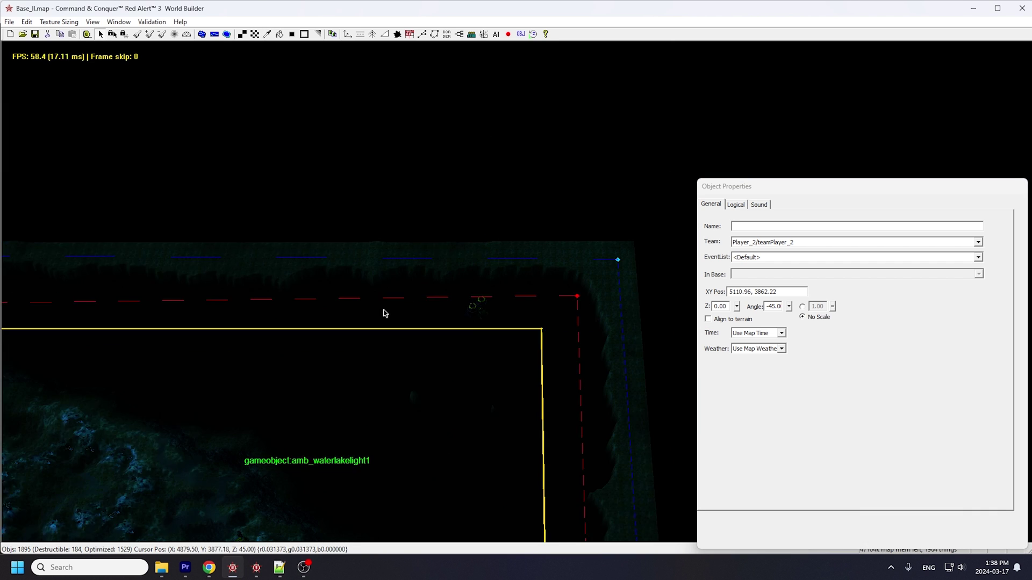
Step: Toggle the display of the map boundaries off and on around the remote power plant
click(92, 21)
click(129, 232)
click(93, 21)
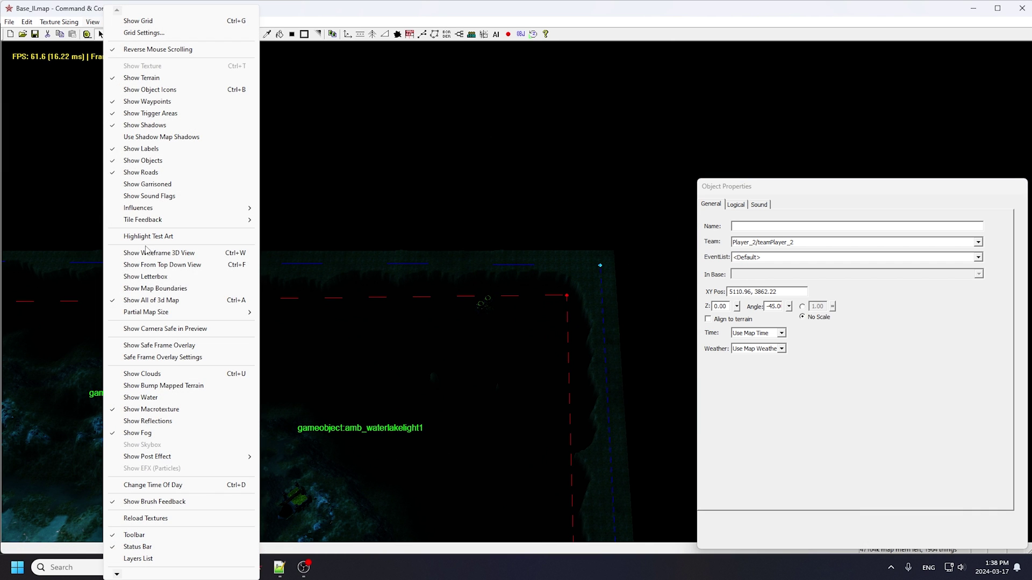
click(153, 290)
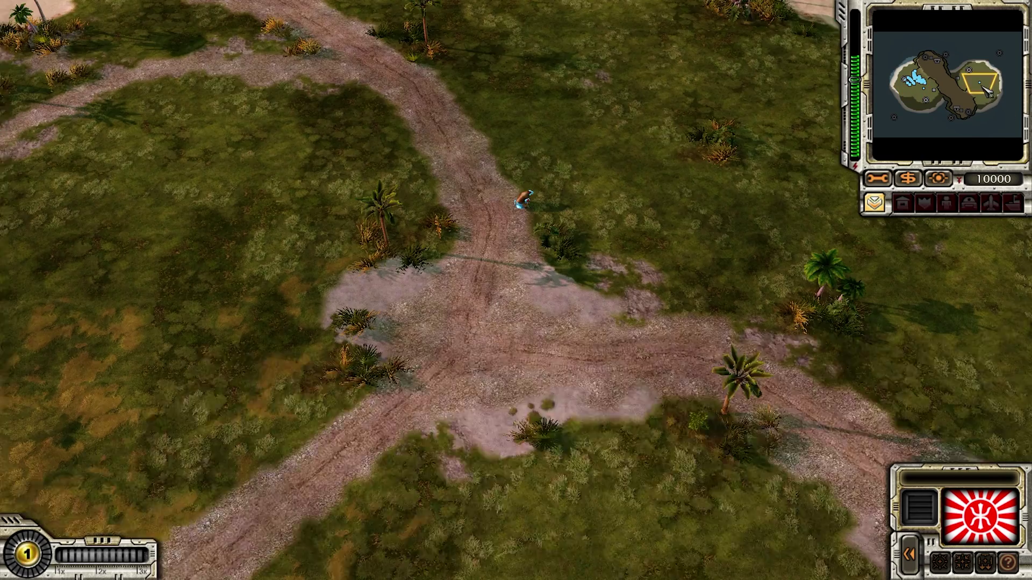
Step: Inspect the eastern start area of the map in the skirmish test
click(535, 212)
click(767, 93)
right_drag(717, 343, 744, 292)
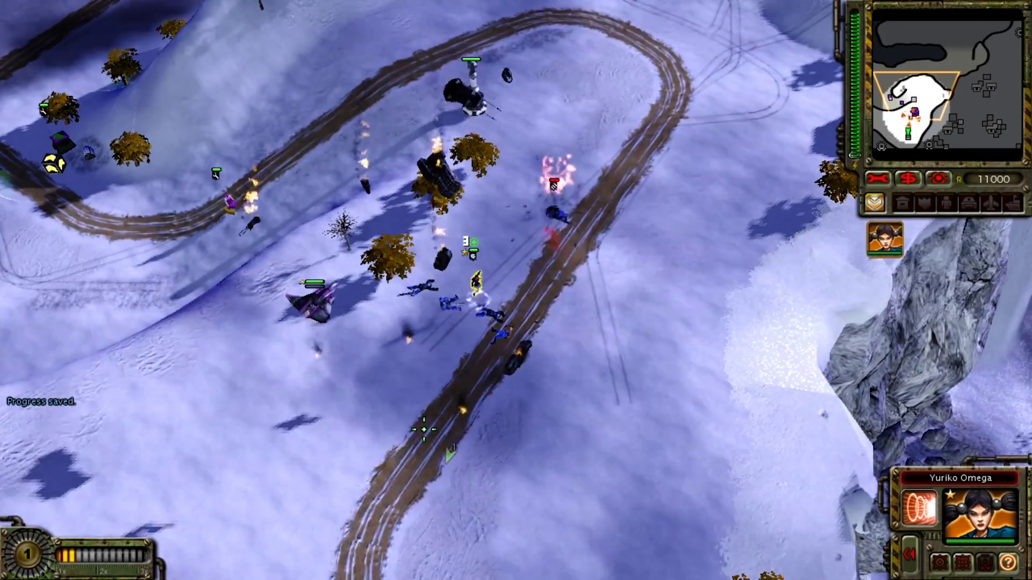
Step: Move Yuriko Omega across the snow to the Christmas tree and onto the circular pad beneath it
click(355, 311)
click(381, 189)
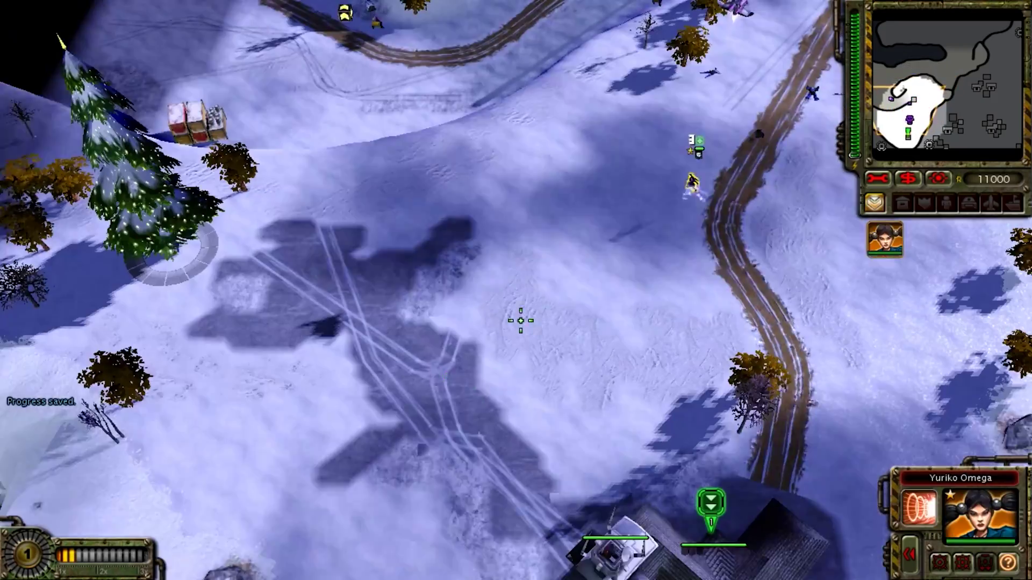
click(534, 301)
click(426, 262)
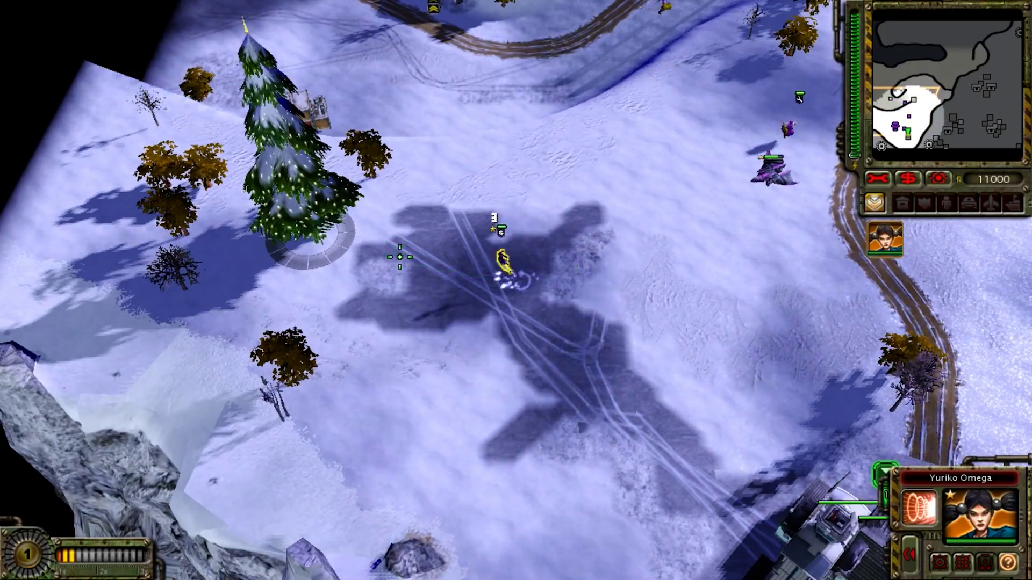
click(373, 249)
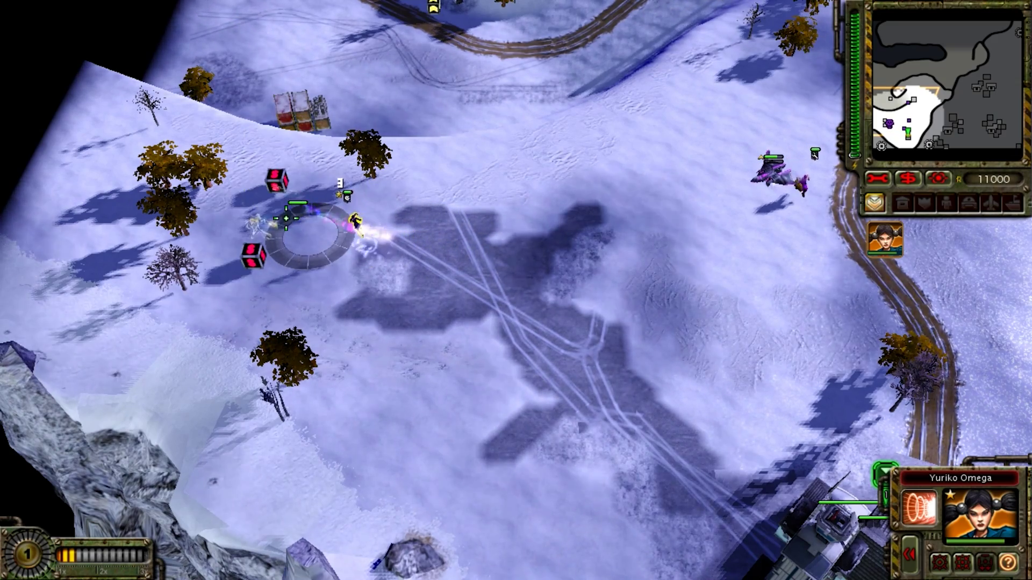
click(286, 217)
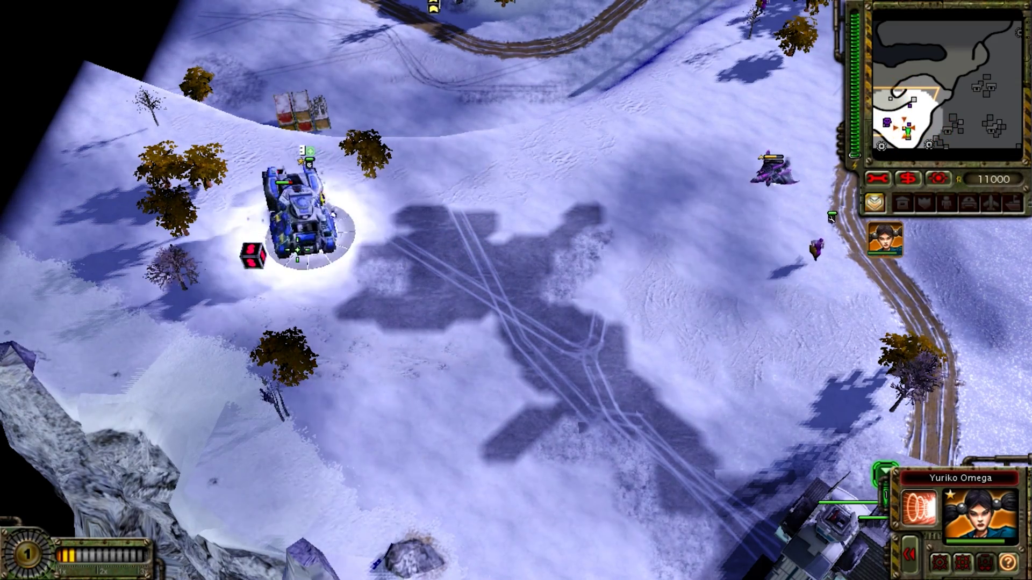
right_drag(297, 250, 303, 241)
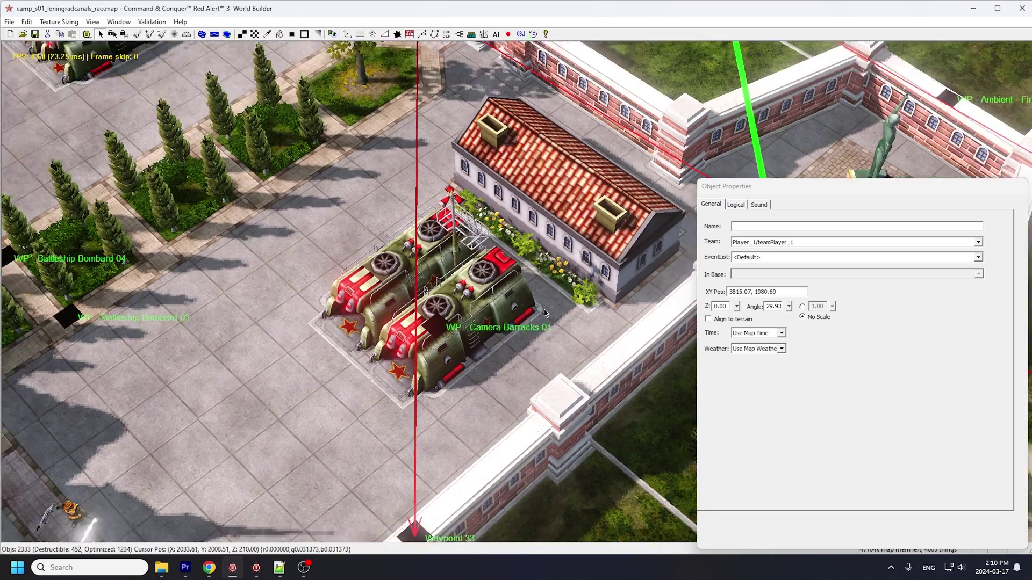
Step: Examine the waypoints, paths and named objects around the fortress and canals of the camp_s01_leningradcanals_rao map
scroll(545, 315, down, 10)
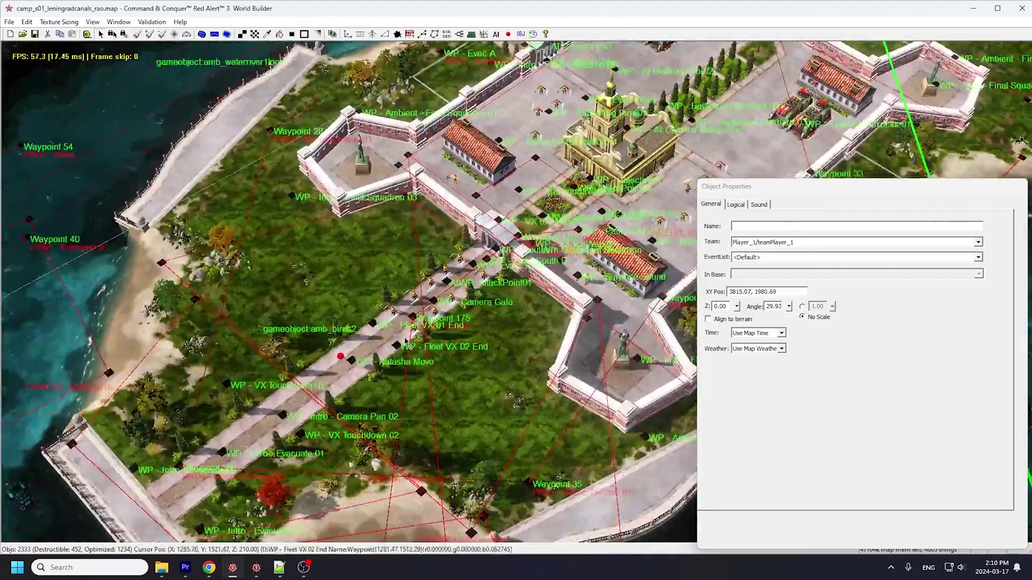
right_drag(406, 341, 543, 284)
scroll(479, 299, up, 4)
click(470, 302)
scroll(557, 337, down, 8)
right_drag(430, 419, 344, 220)
right_drag(527, 269, 118, 430)
right_drag(304, 132, 323, 162)
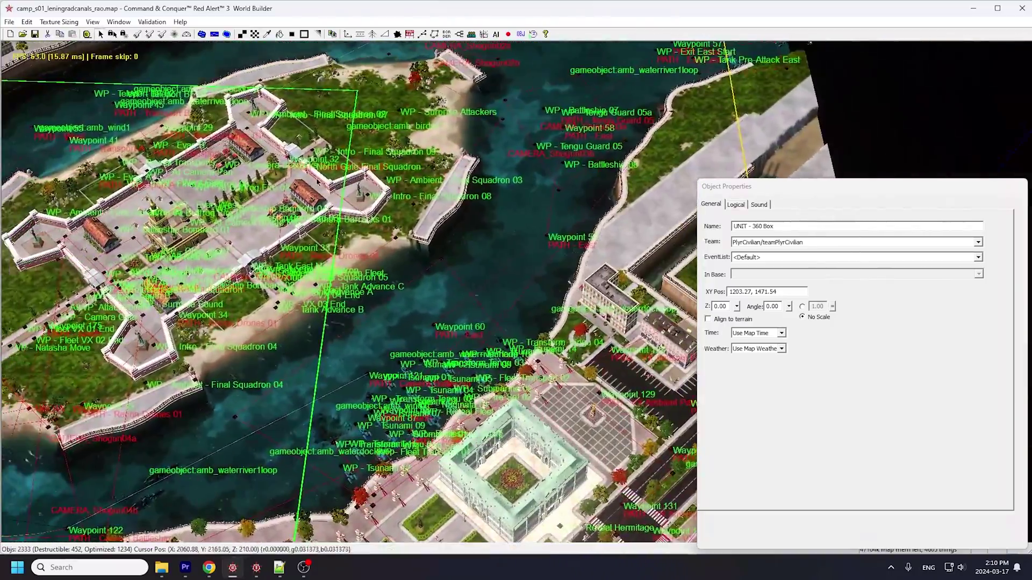
Step: Open the map's scripts and view the Loss - Natasha script in the Win & Loss folder
click(460, 34)
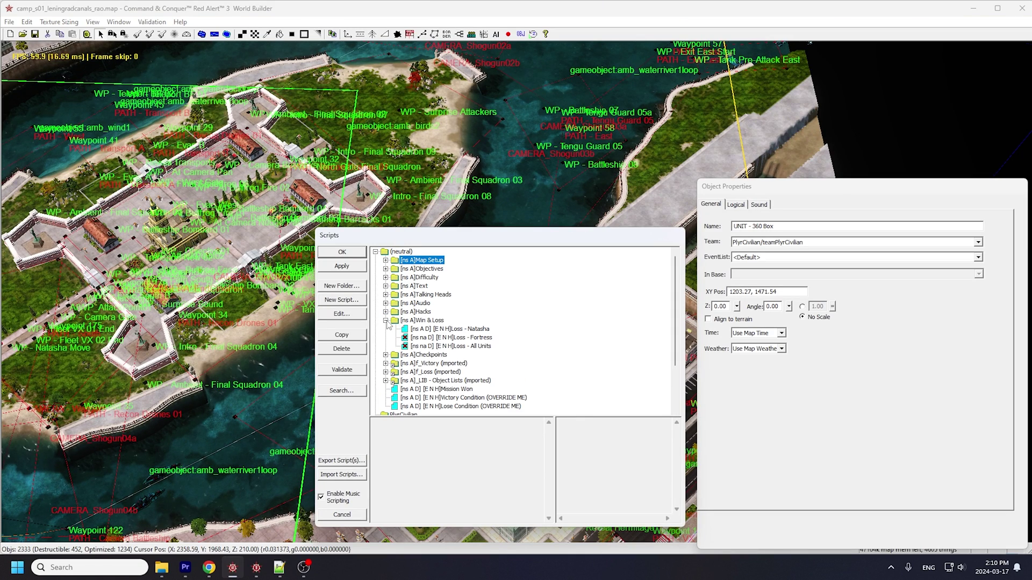
double_click(457, 330)
click(418, 263)
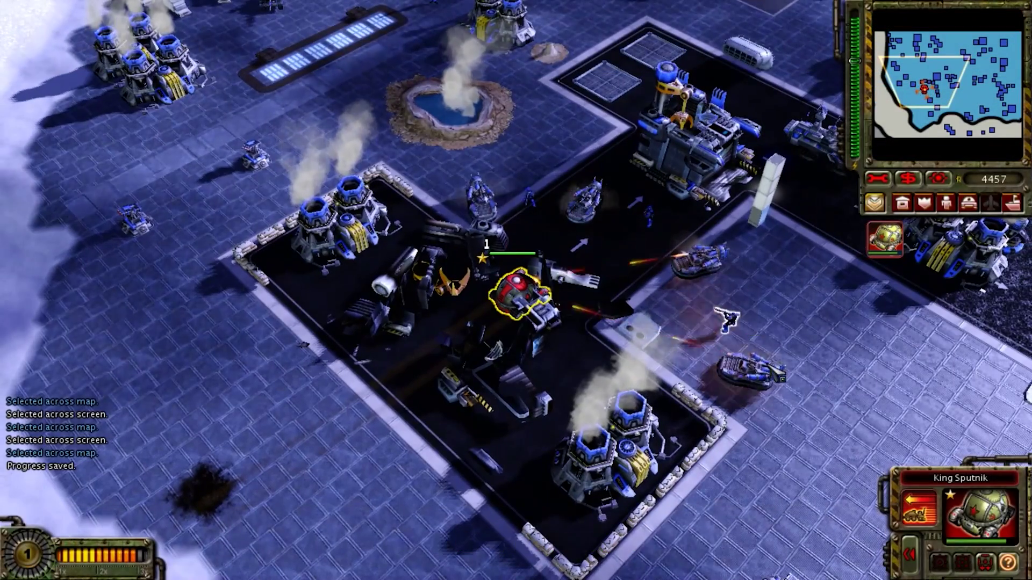
mouse_move(1000, 516)
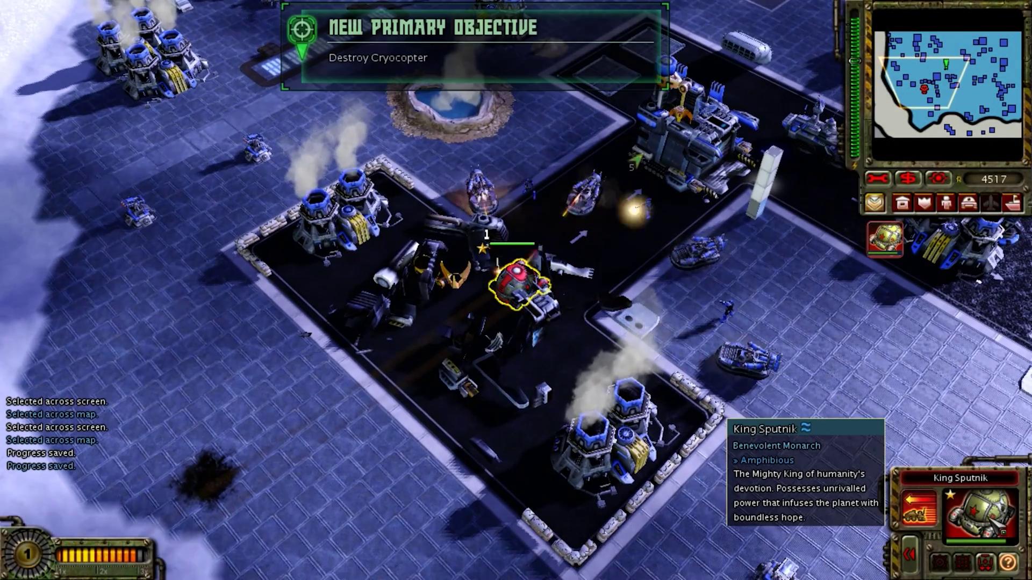